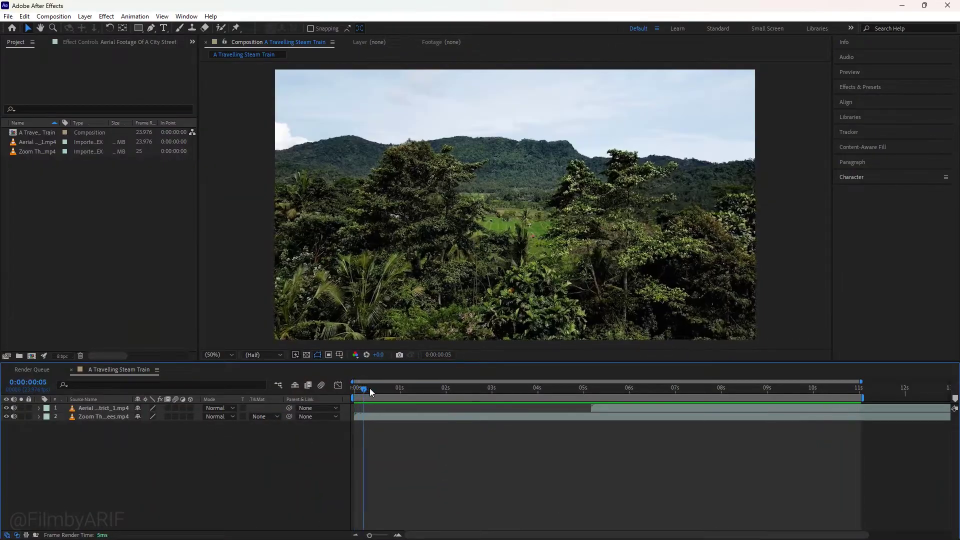
Examine the Zoom Through Trees footage and the aerial street footage across the timeline
drag(370, 388, 520, 395)
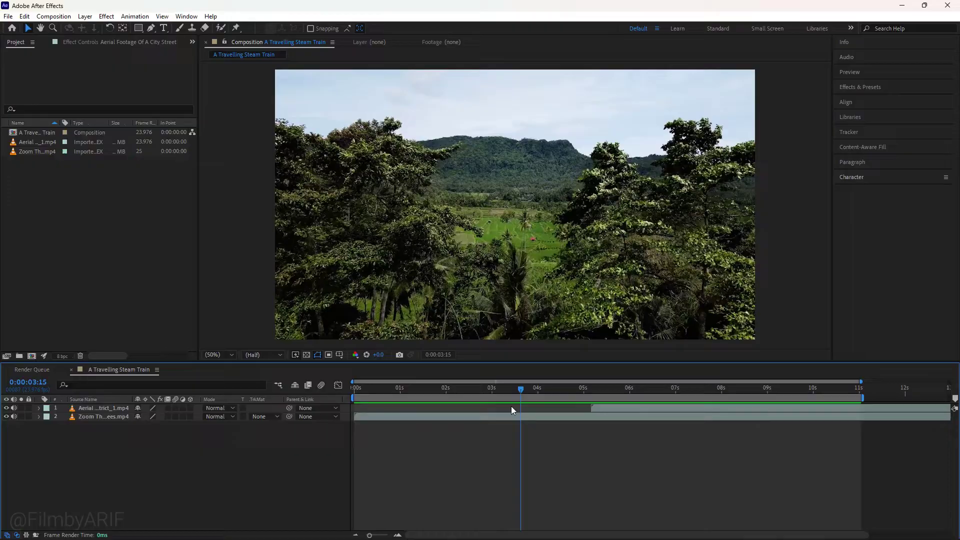
click(496, 416)
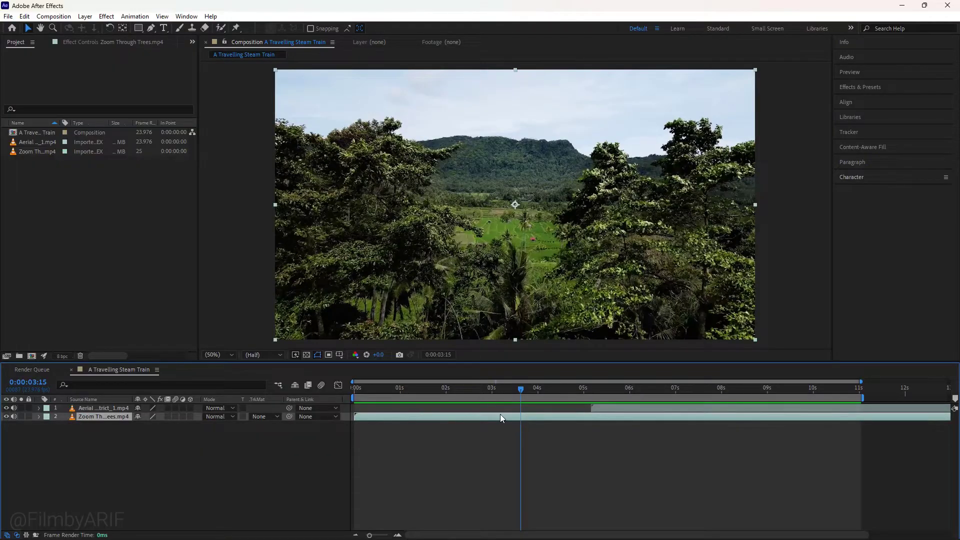
drag(532, 388, 431, 408)
click(679, 407)
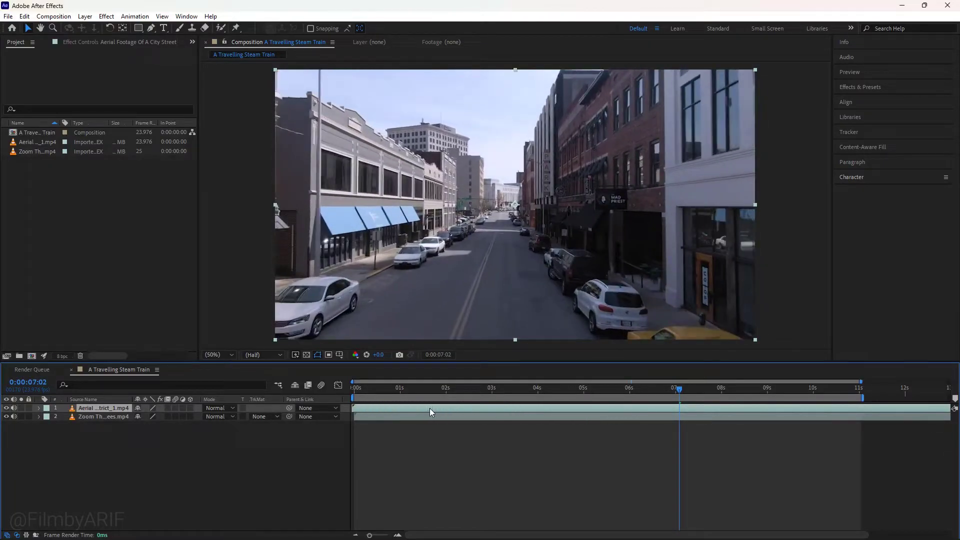
Hide the aerial street layer and bring up the Tracker controls for the Zoom Through Trees layer
click(8, 409)
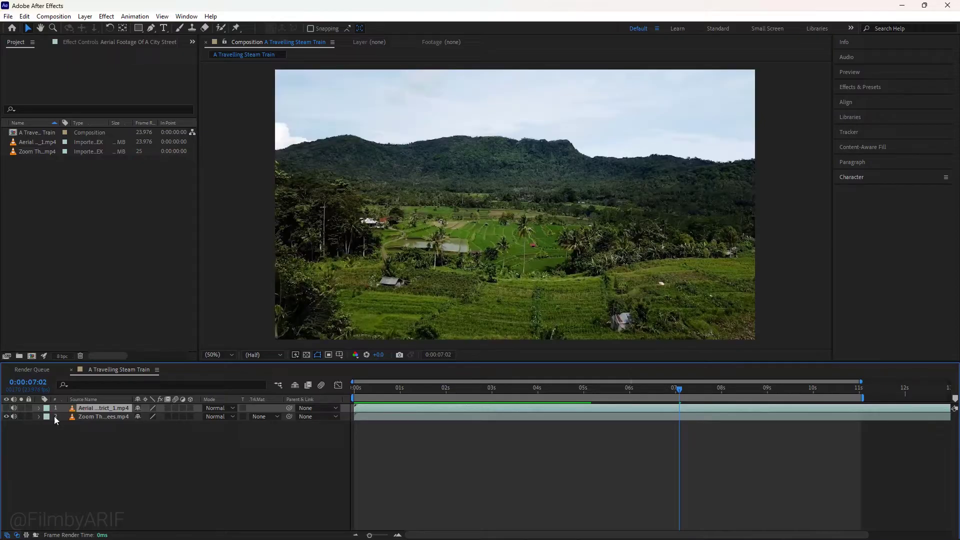
click(95, 418)
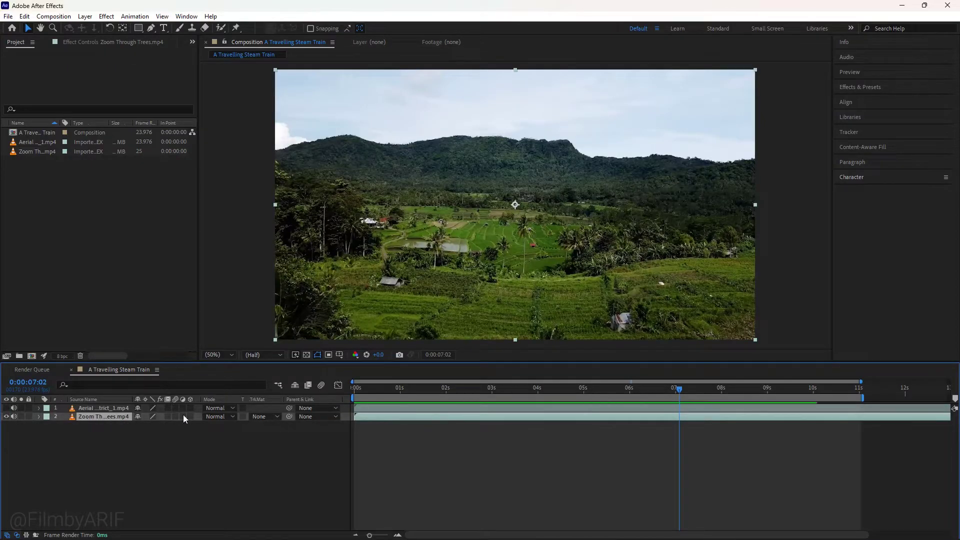
click(848, 133)
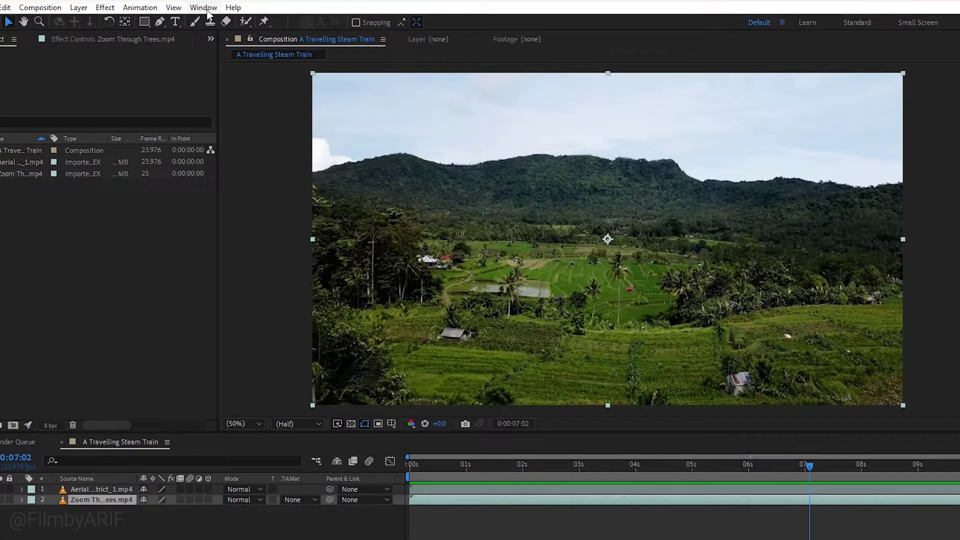
click(186, 16)
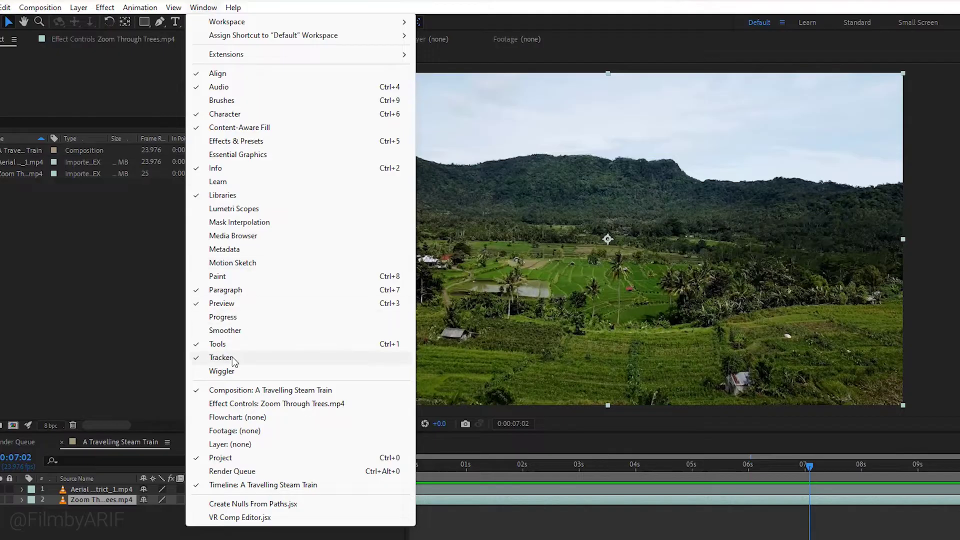
click(258, 360)
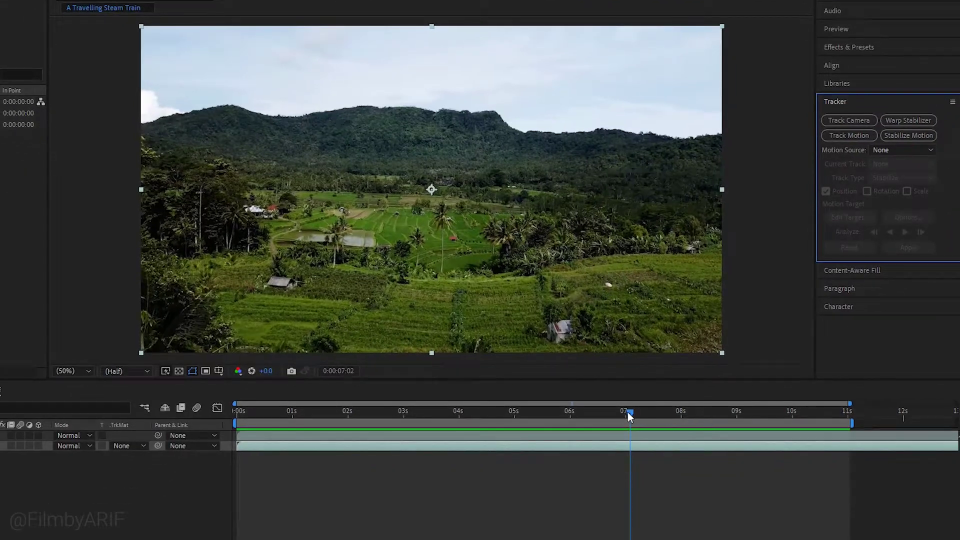
Track the camera of the Zoom Through Trees layer from the first frame, with Detailed Analysis enabled
drag(628, 414, 232, 439)
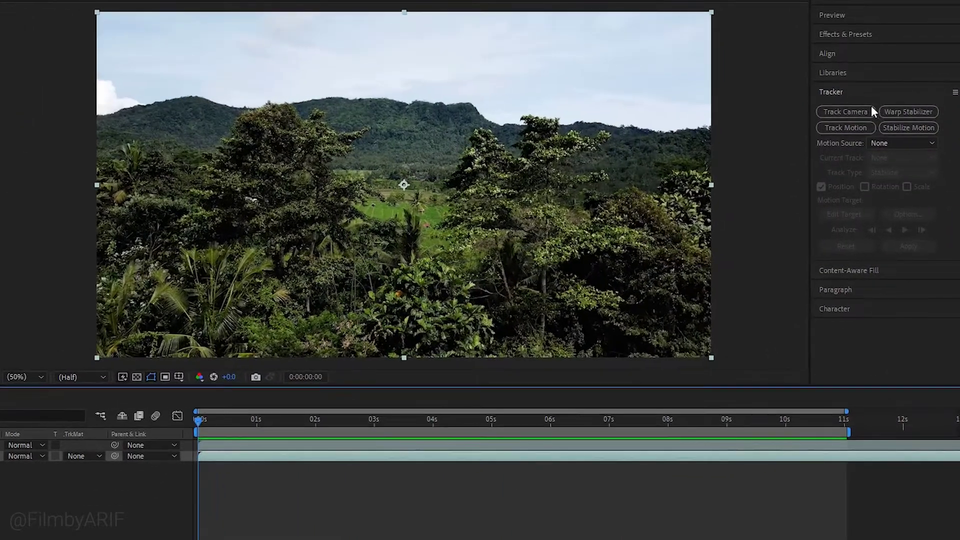
click(859, 112)
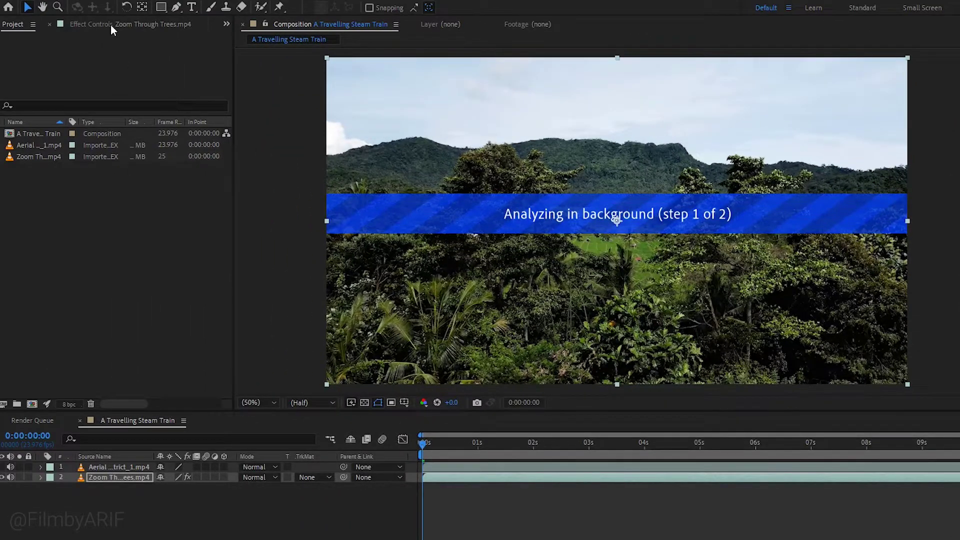
click(110, 23)
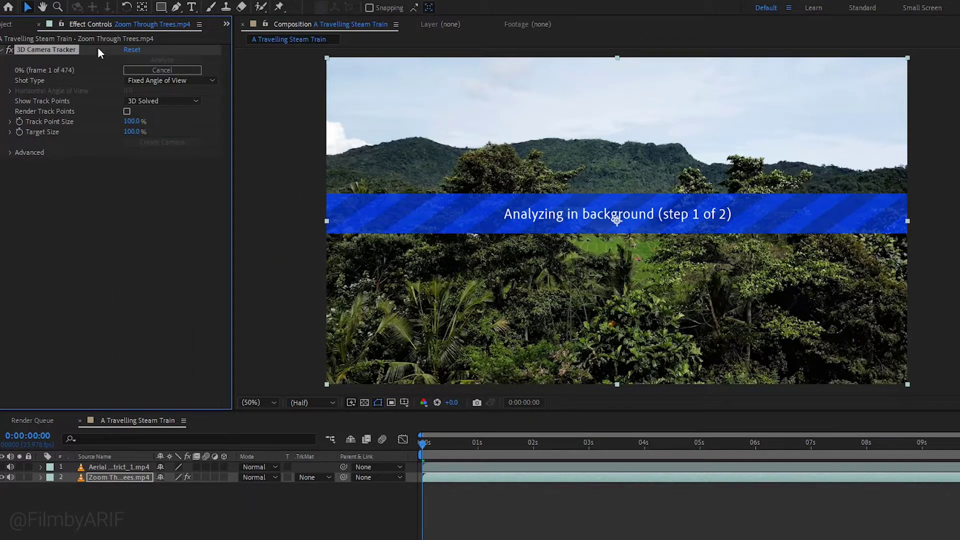
click(9, 153)
click(127, 194)
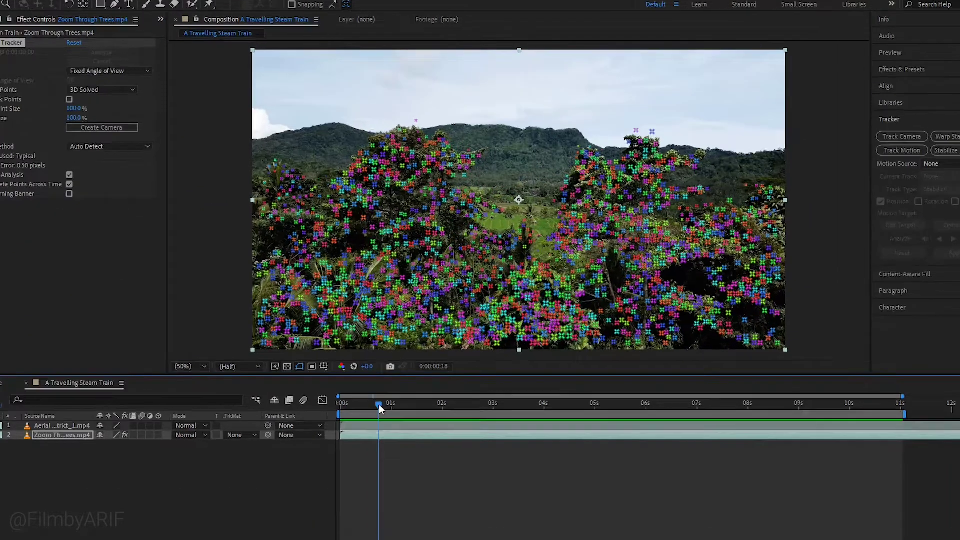
Create a text layer and camera from a track point beside the valley gap at 0:00:03:16
drag(379, 405, 558, 411)
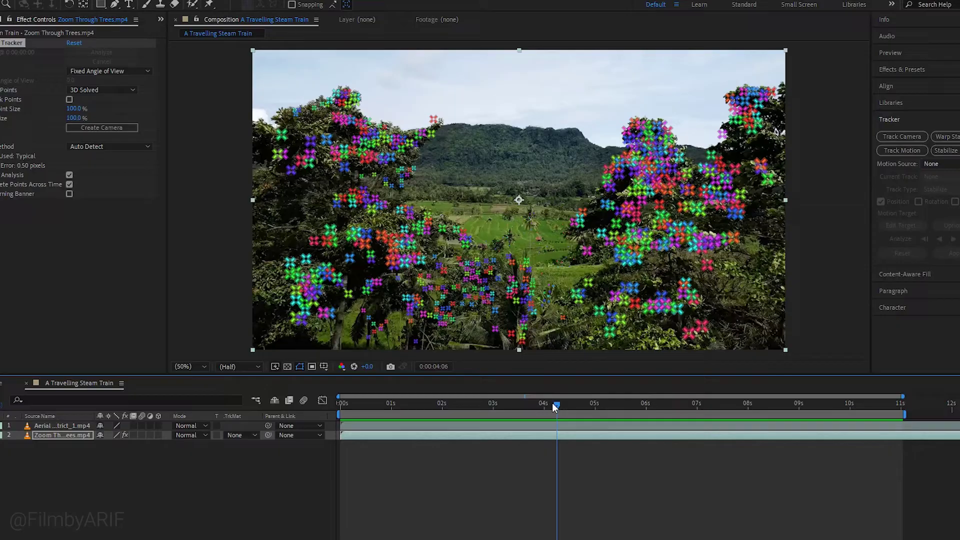
drag(553, 406, 526, 408)
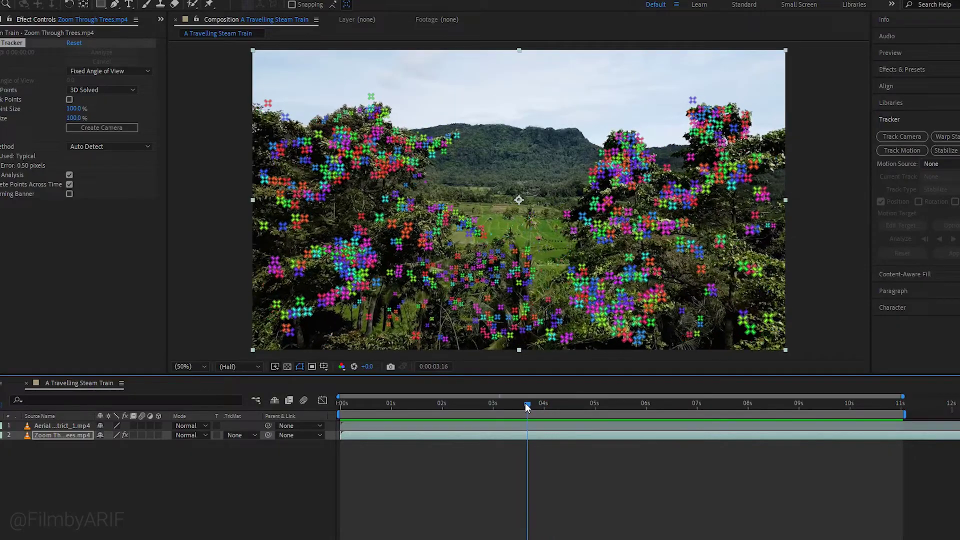
right_click(433, 243)
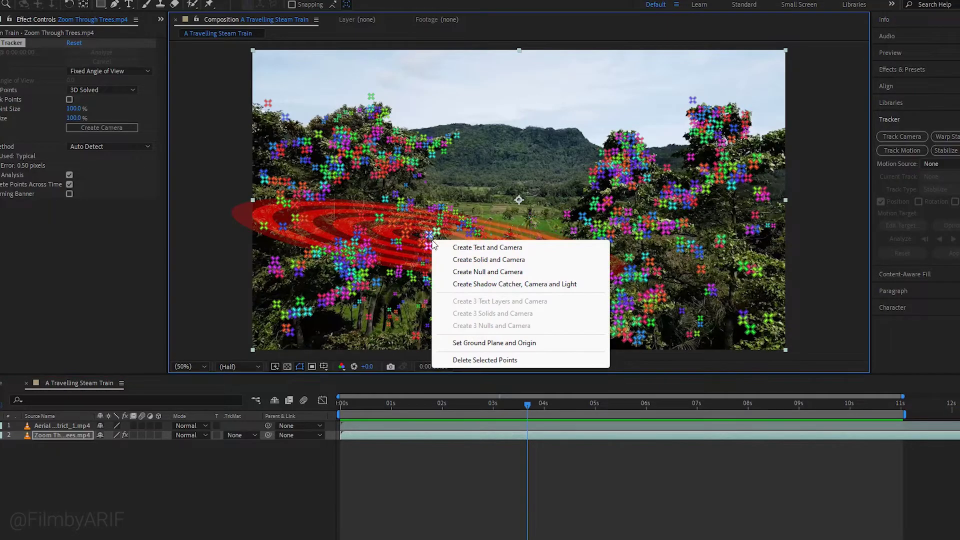
click(470, 247)
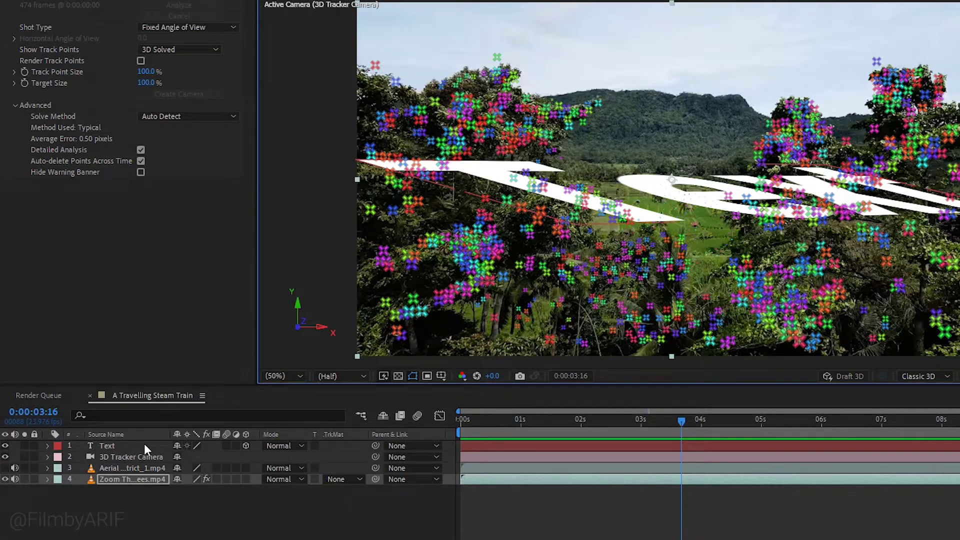
Rotate the text upright to an orientation of about 4.9°, 358.7°, 359.8° and shrink it to about 96.2 by 61.2 percent
click(136, 445)
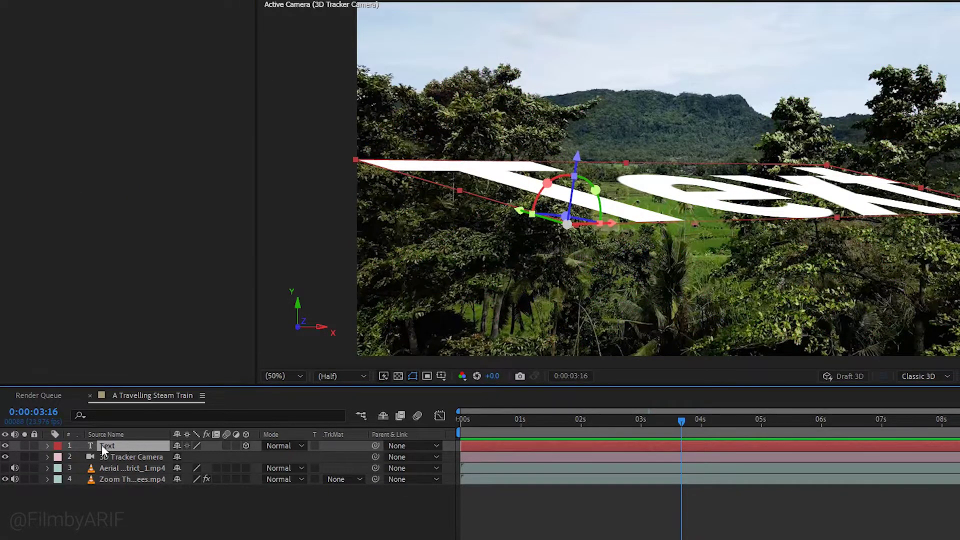
click(48, 445)
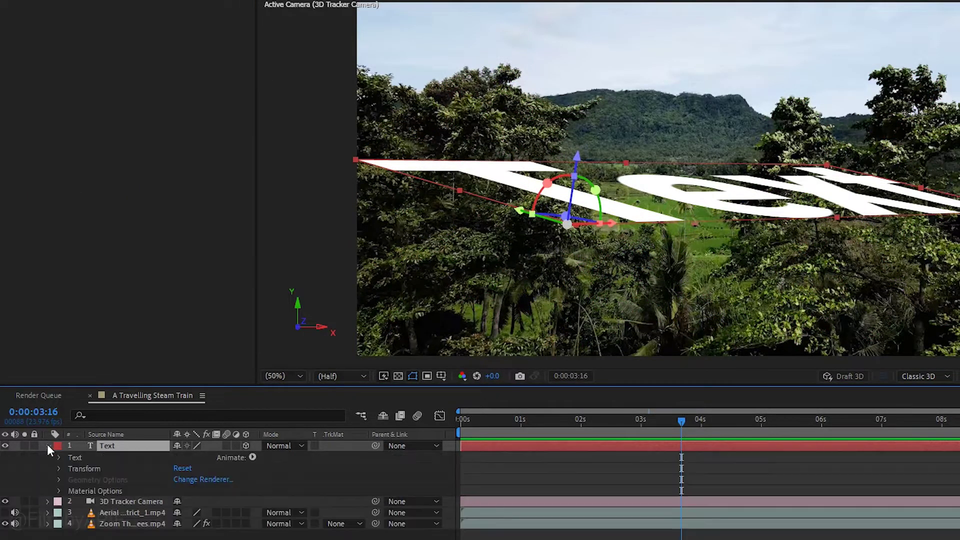
click(58, 469)
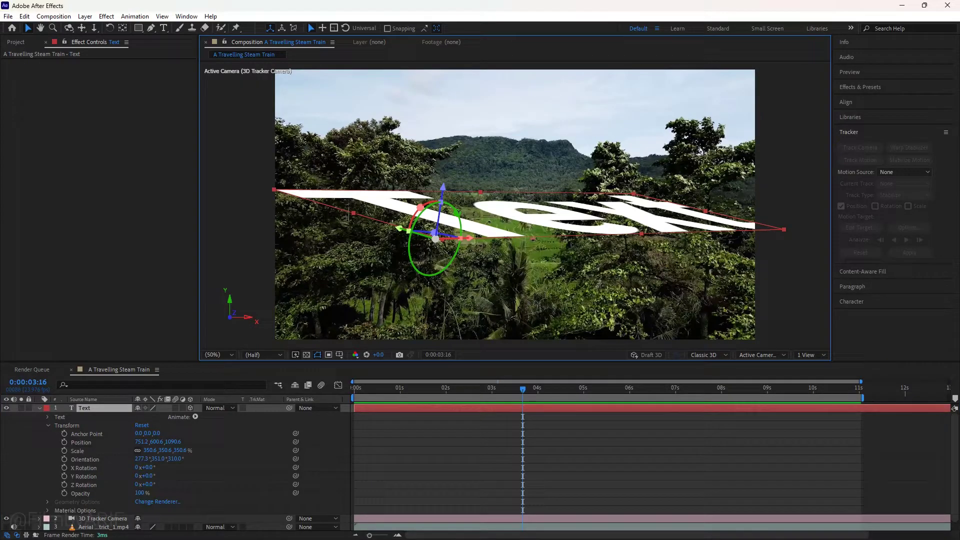
drag(459, 214, 435, 238)
scroll(456, 214, down, 2)
drag(661, 135, 533, 203)
click(225, 355)
click(223, 367)
mouse_move(463, 239)
mouse_down()
mouse_move(443, 216)
mouse_move(453, 216)
mouse_move(437, 214)
mouse_move(461, 242)
mouse_up()
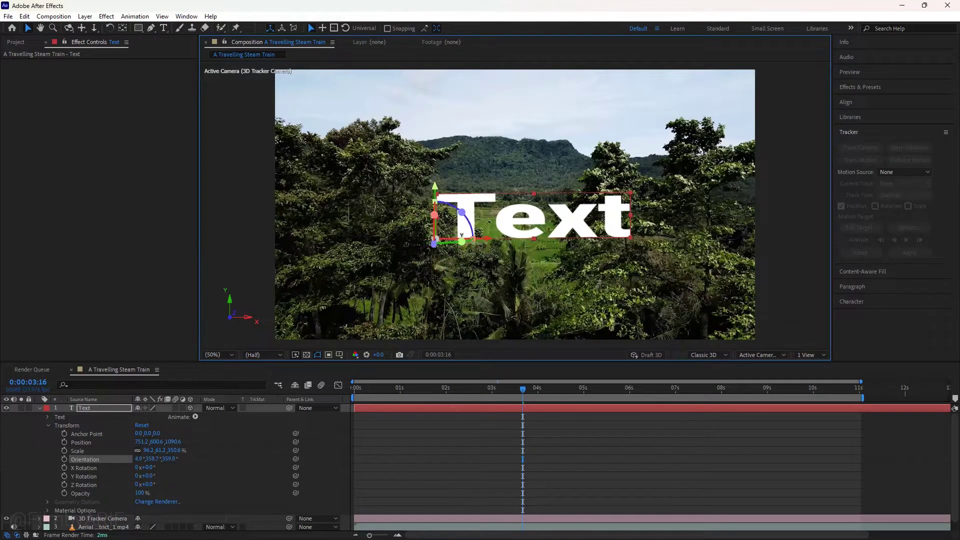
Scale the text to about 52.3 by 36.9 percent and move it into the gap between the trees
drag(629, 192, 542, 211)
drag(488, 224, 510, 209)
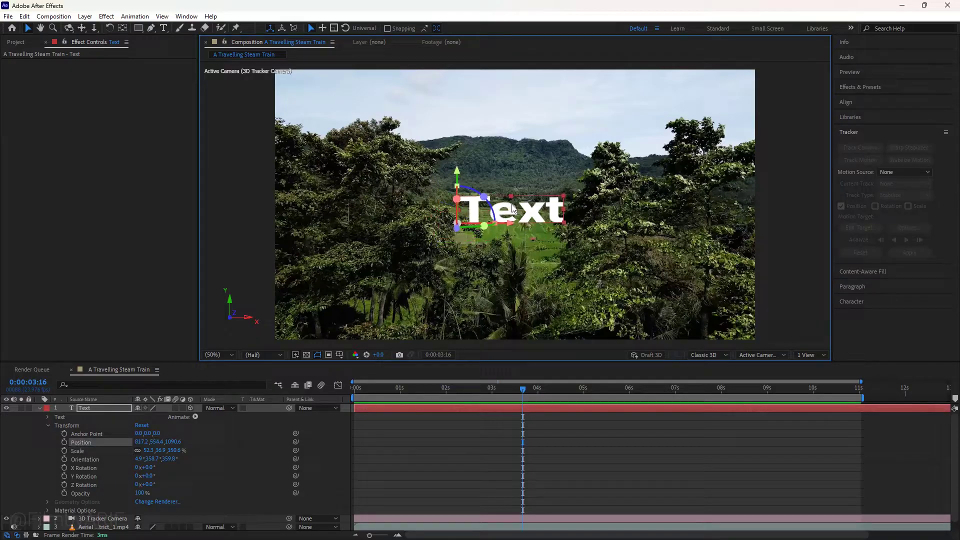
Replace the placeholder wording of the text layer with "EUROPE"
double_click(512, 207)
key(BackSpace)
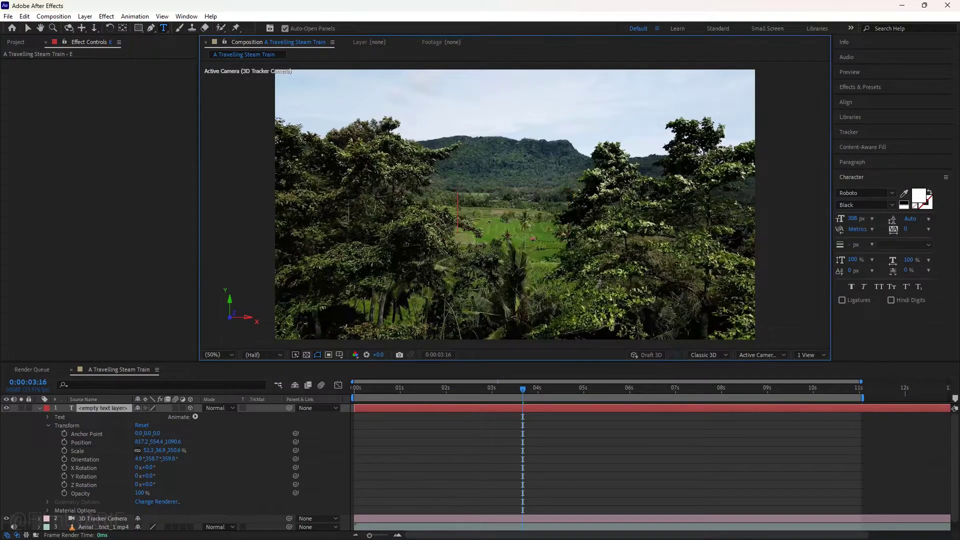
text(EUROPE)
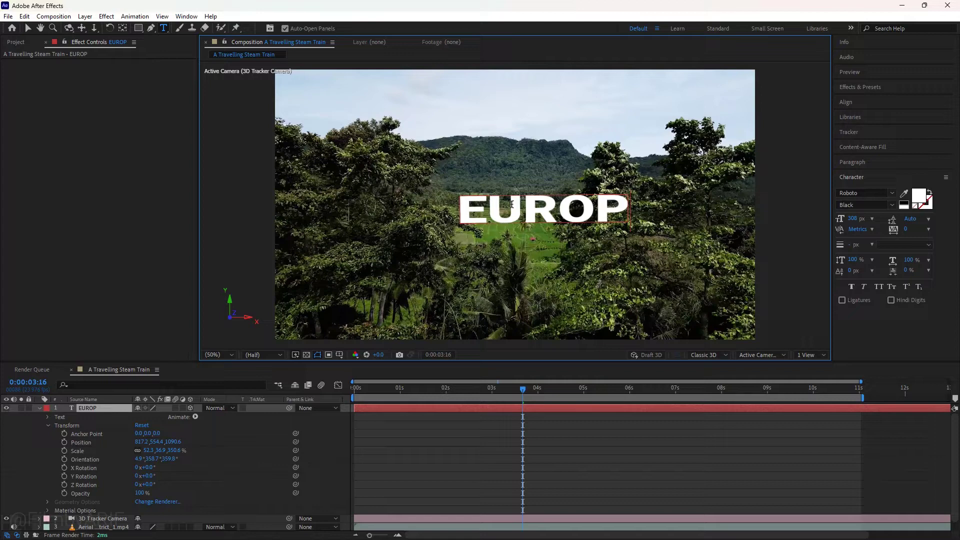
Format the whole EUROPE text in Roboto Black with a white FFFFFF fill
key(ctrl+a)
click(892, 193)
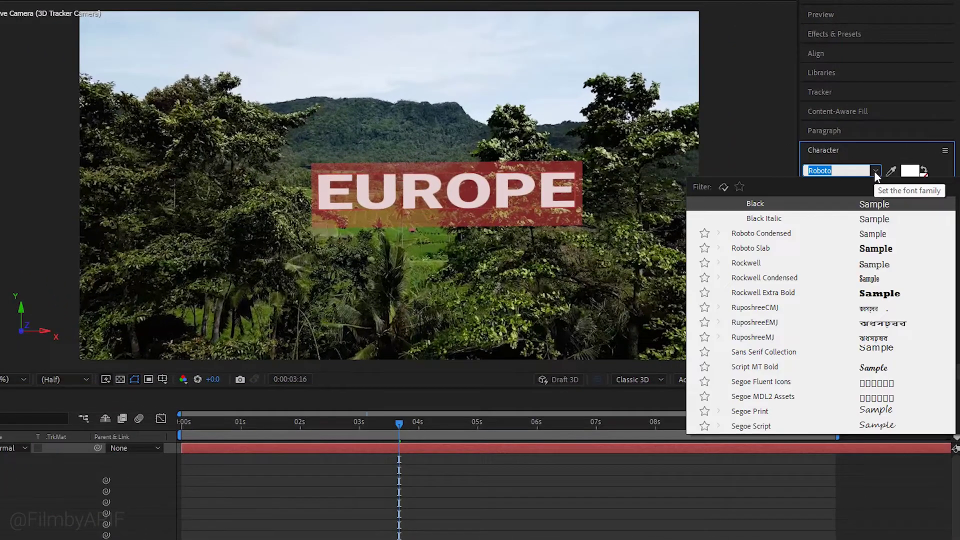
click(874, 171)
click(875, 186)
click(875, 186)
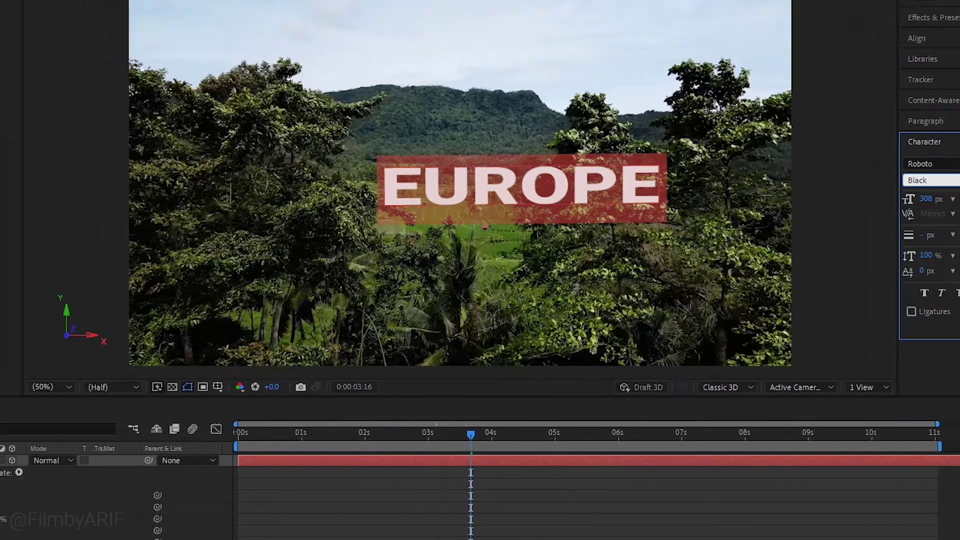
click(905, 172)
drag(137, 211, 85, 188)
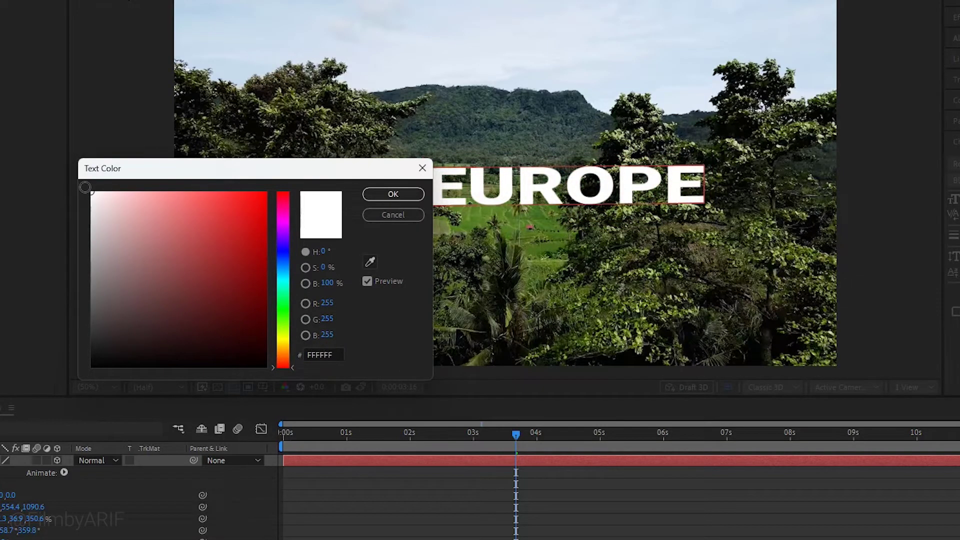
click(370, 195)
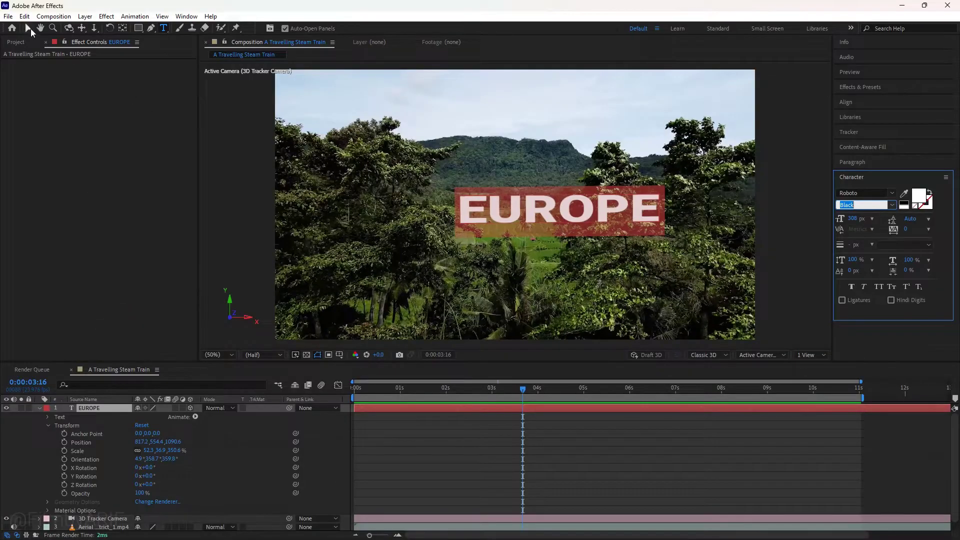
Scale EUROPE to about 30.5 by 36.4 percent and place it near 800.8, 543.8, between the trees
click(30, 30)
drag(659, 197, 511, 192)
drag(566, 205, 557, 205)
key(ctrl+z)
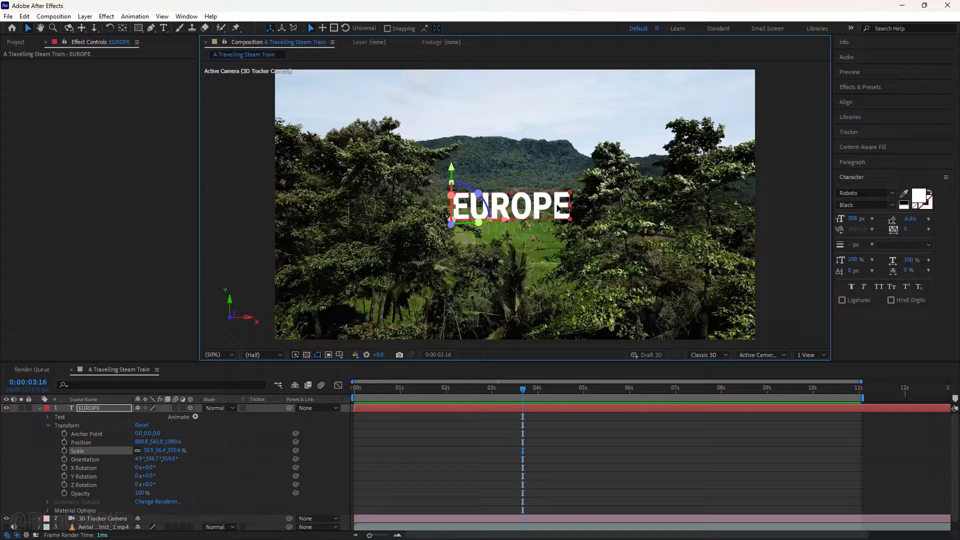
Find the Drop Shadow effect and apply it to the EUROPE text layer
click(866, 87)
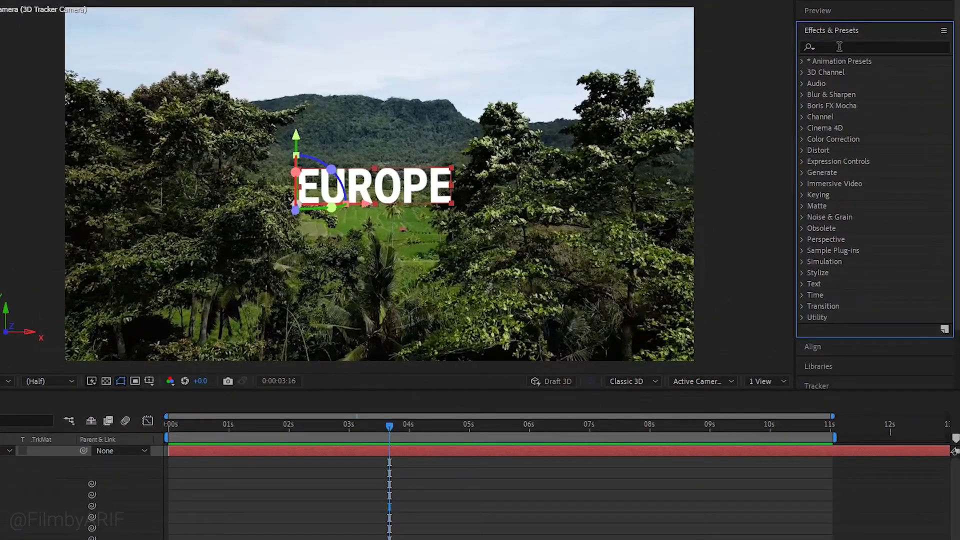
click(867, 99)
text(drop)
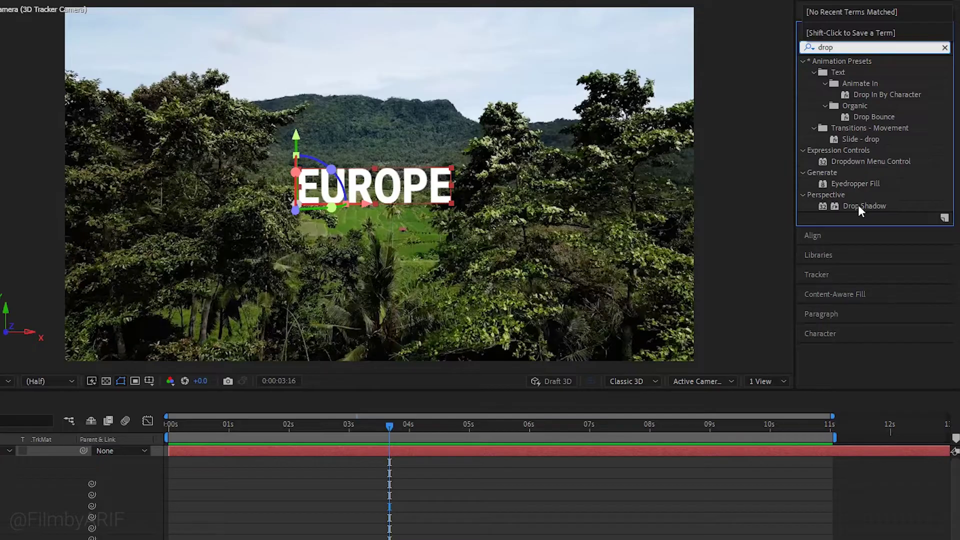
drag(859, 205, 434, 452)
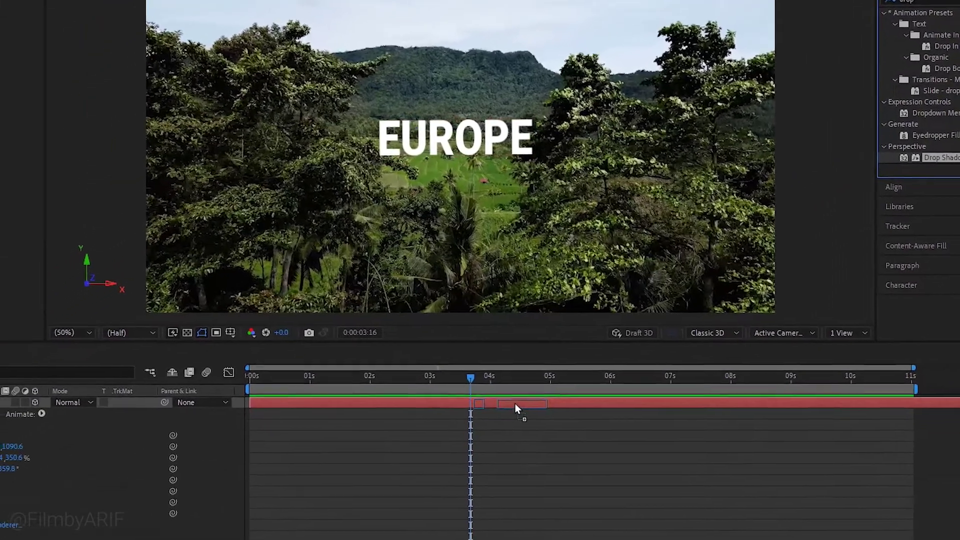
drag(516, 404, 534, 398)
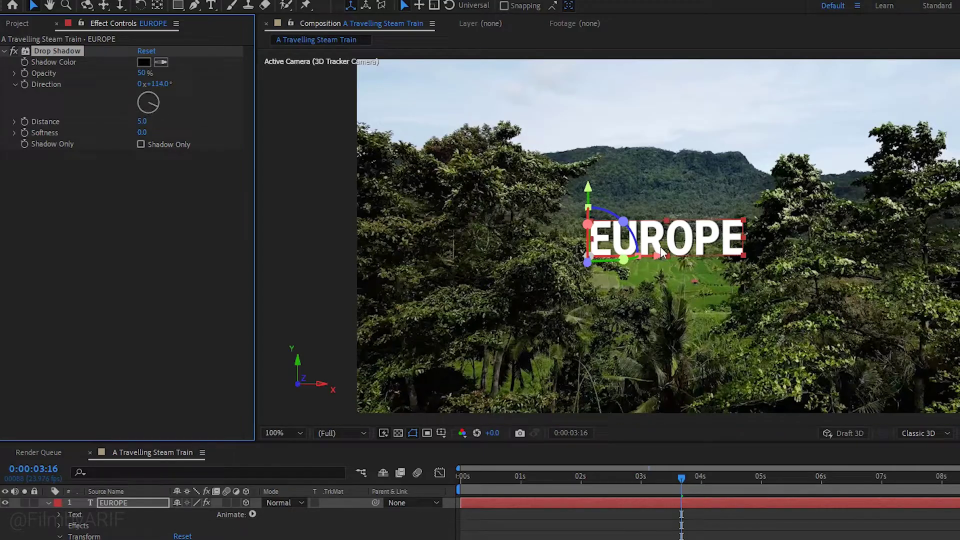
Set the drop shadow's opacity to 100% and its distance to 12
scroll(661, 247, up, 4)
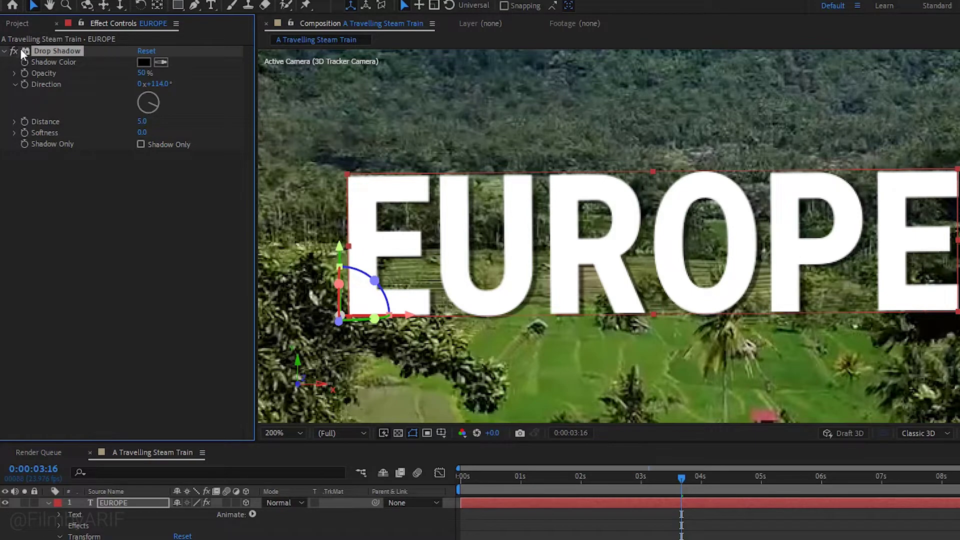
drag(144, 76, 261, 82)
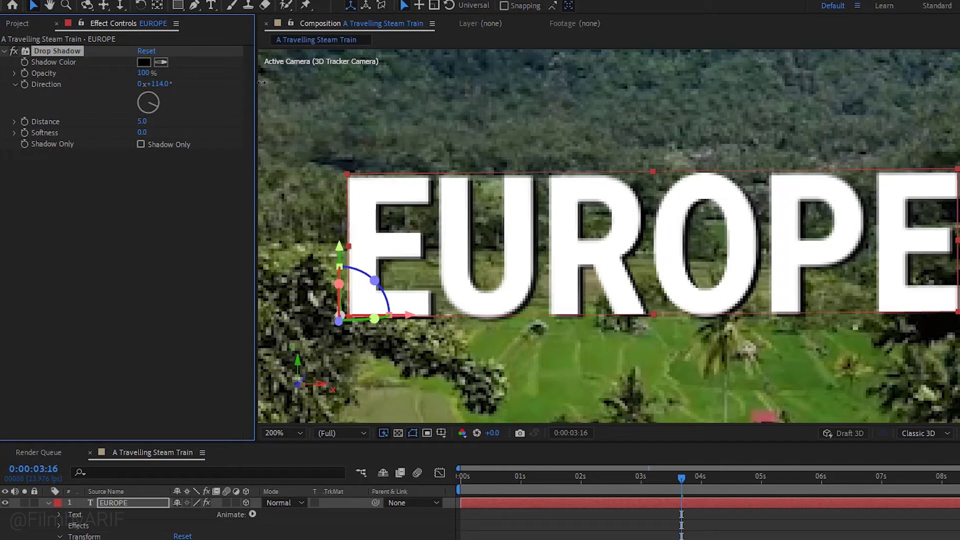
click(143, 122)
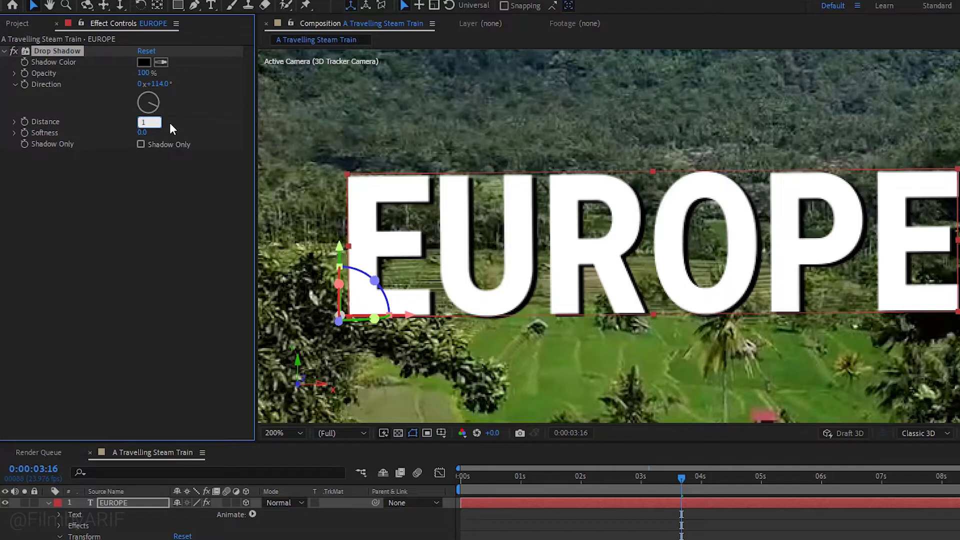
text(12)
key(Tab)
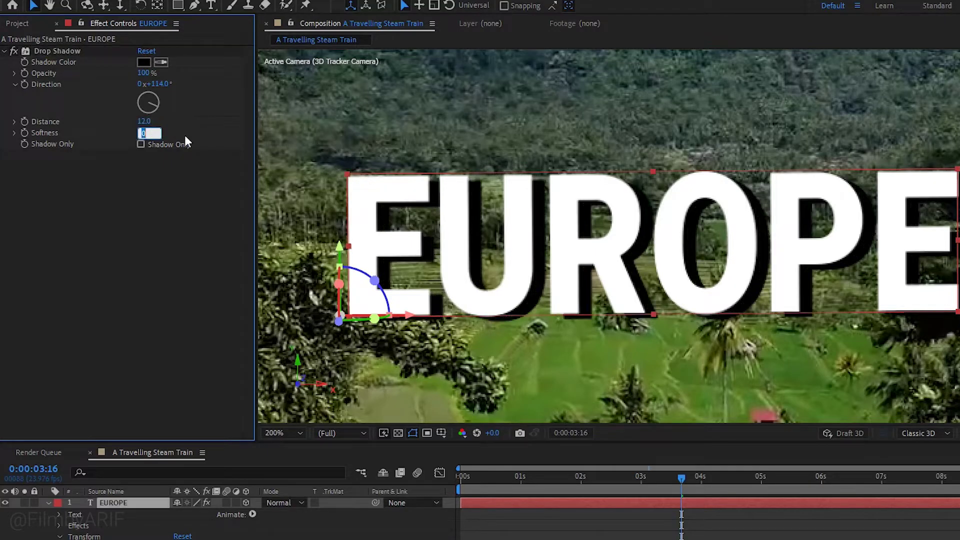
Set the drop shadow's softness to 5 and its direction to 115°
text(5)
key(Return)
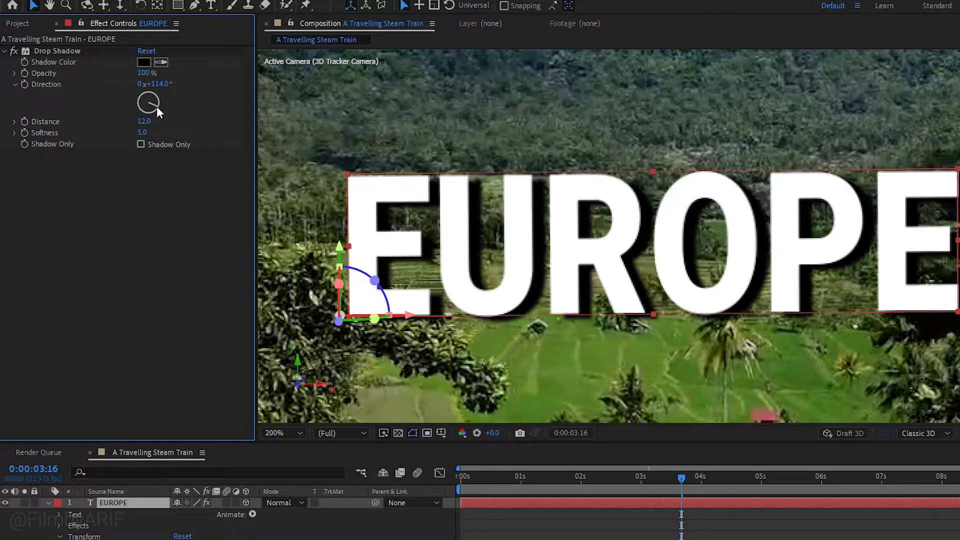
mouse_move(157, 107)
mouse_down()
mouse_move(157, 98)
mouse_move(157, 108)
mouse_up()
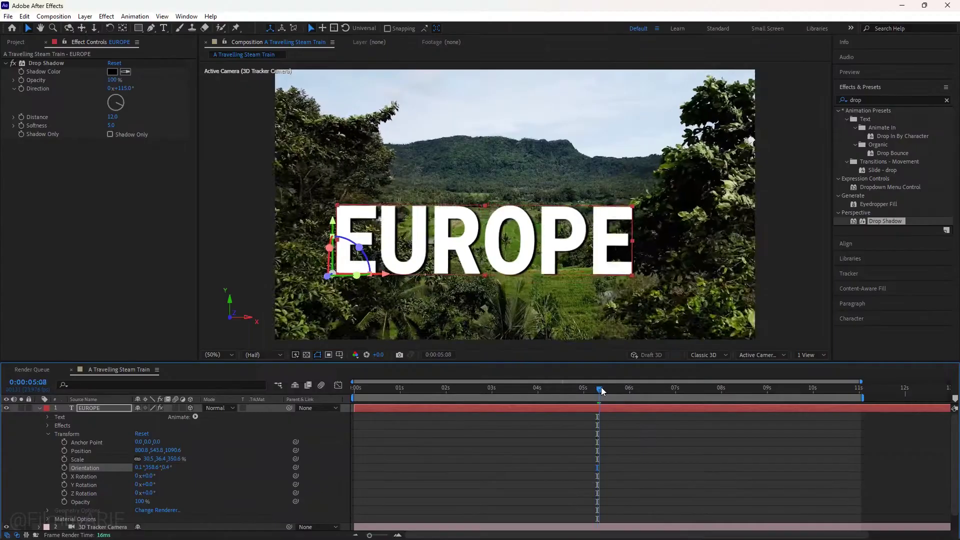
Reposition EUROPE to about 889.4, 494.6 so the R's hole frames the view at 0:00:06:07, and keyframe its Position there
drag(601, 387, 619, 388)
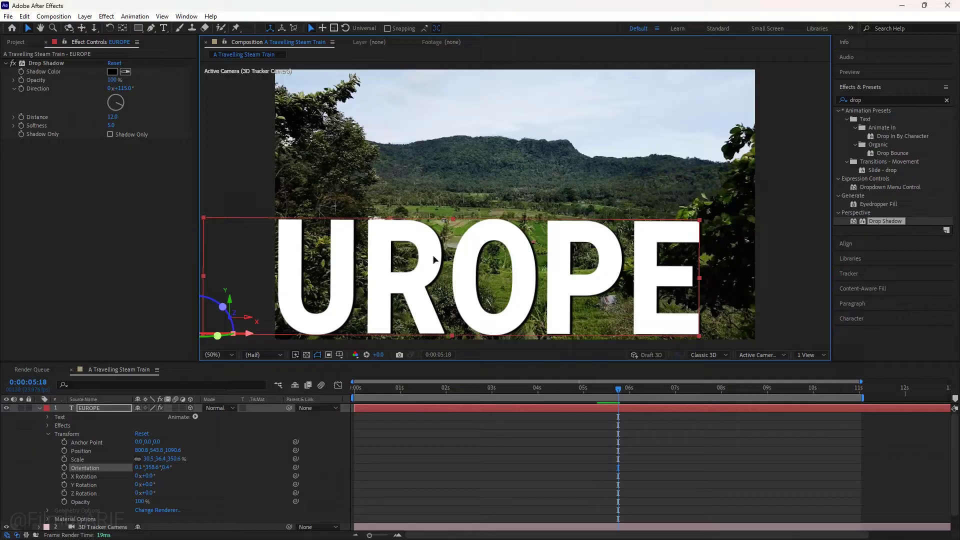
drag(436, 259, 568, 289)
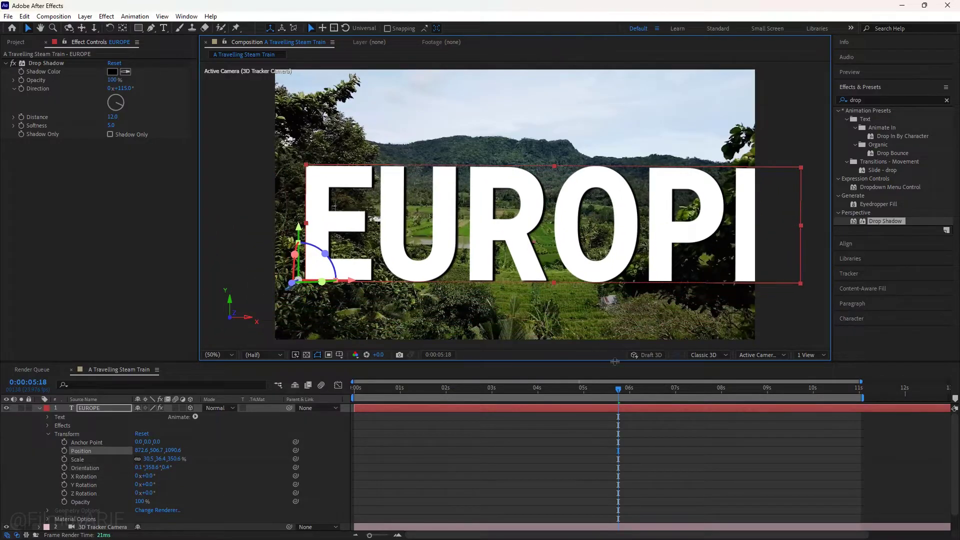
drag(620, 387, 638, 387)
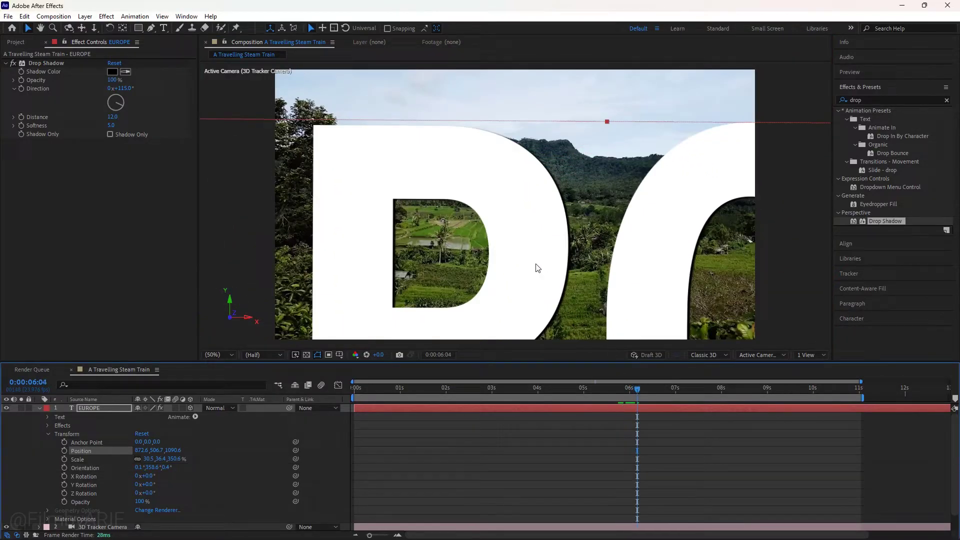
drag(535, 268, 598, 223)
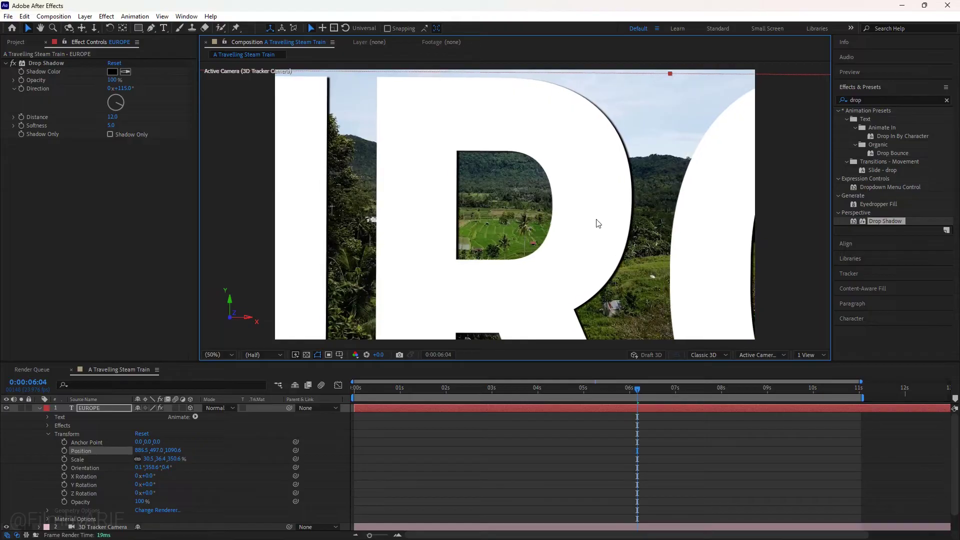
drag(640, 389, 644, 386)
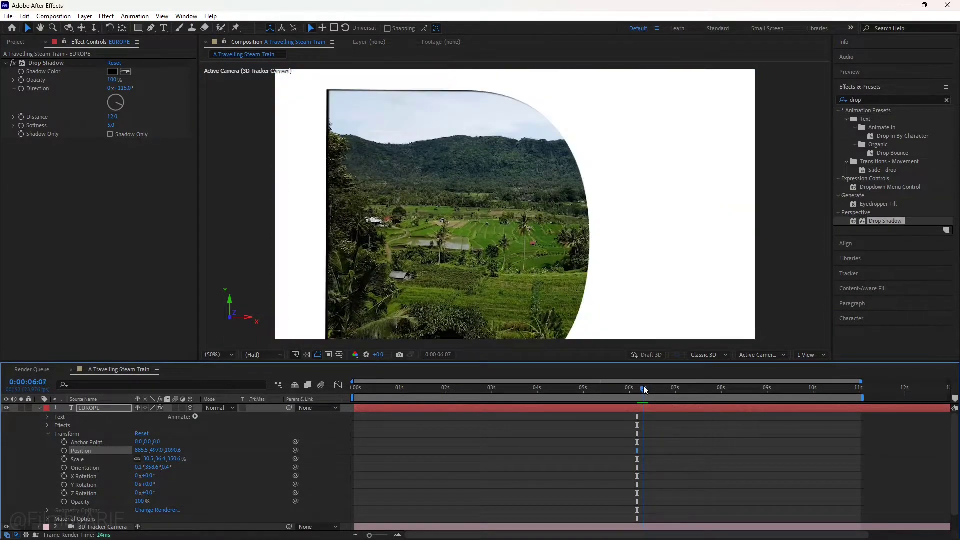
drag(637, 283, 583, 298)
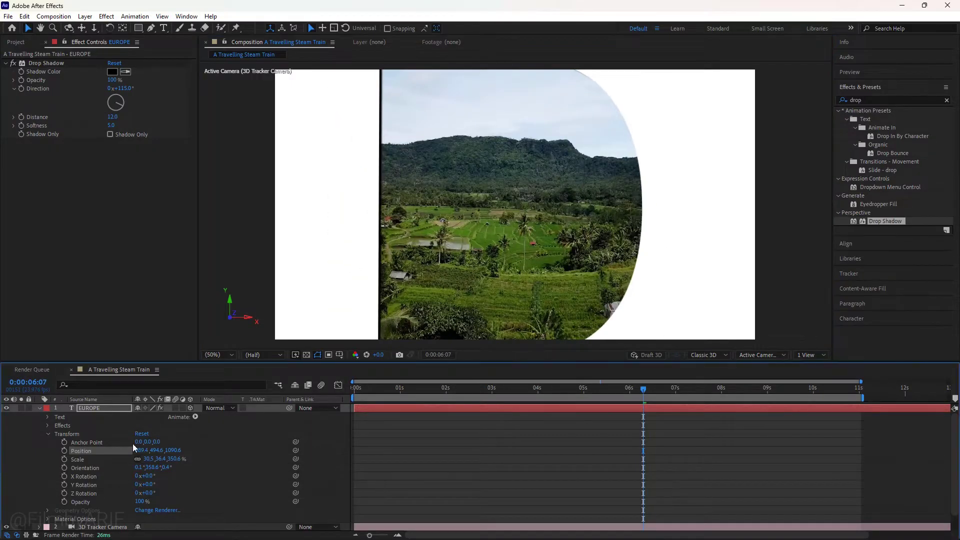
click(65, 451)
At the start of the composition, move EUROPE to about 809.5, 508.6 between the trees and preview the animated move
drag(643, 389, 354, 395)
drag(533, 189, 518, 191)
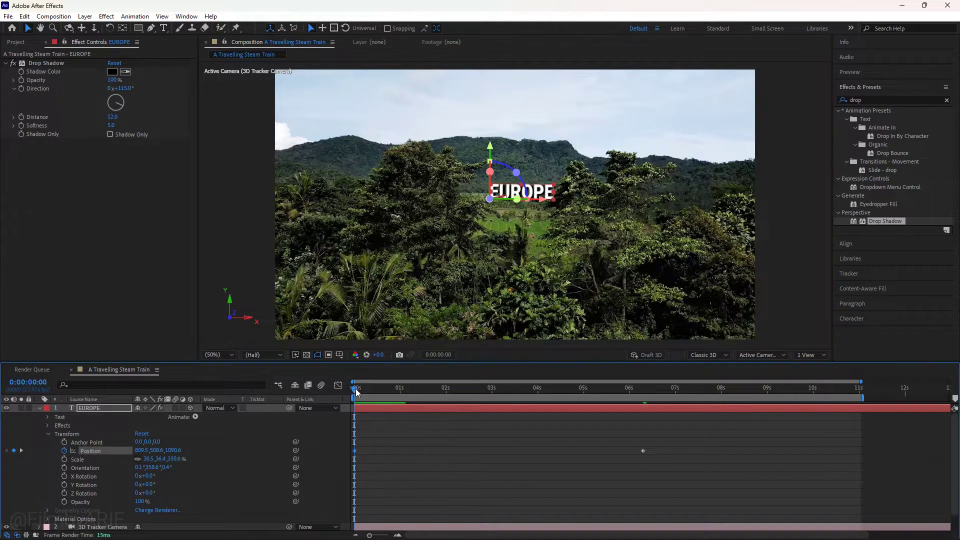
drag(355, 389, 647, 413)
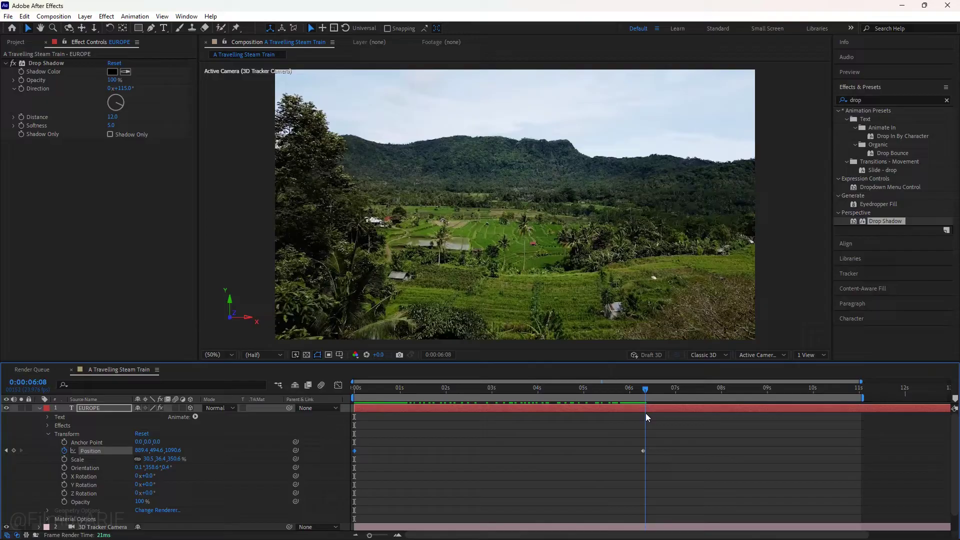
Collapse the EUROPE layer's properties, return to the first frame, and make the Aerial city street footage layer visible and selected
click(40, 408)
key(Home)
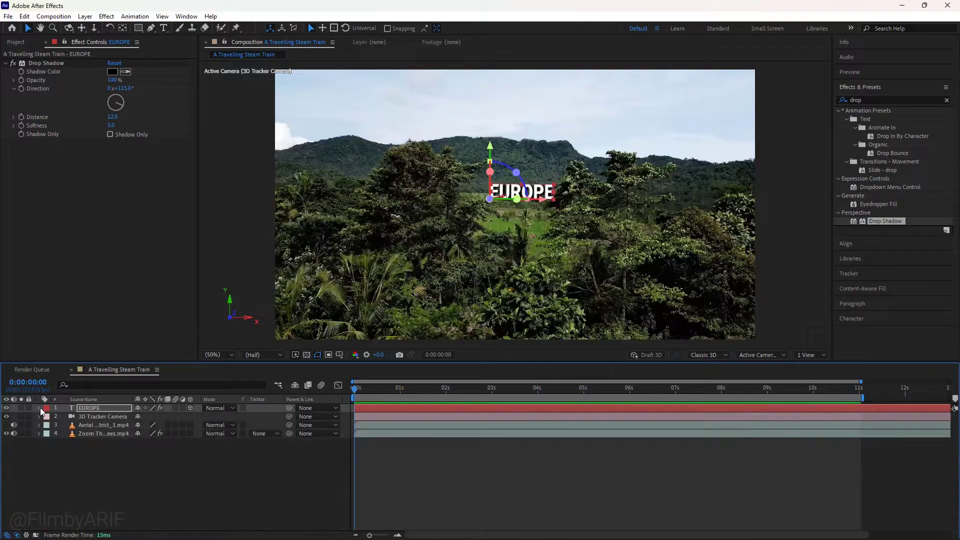
click(6, 425)
click(92, 426)
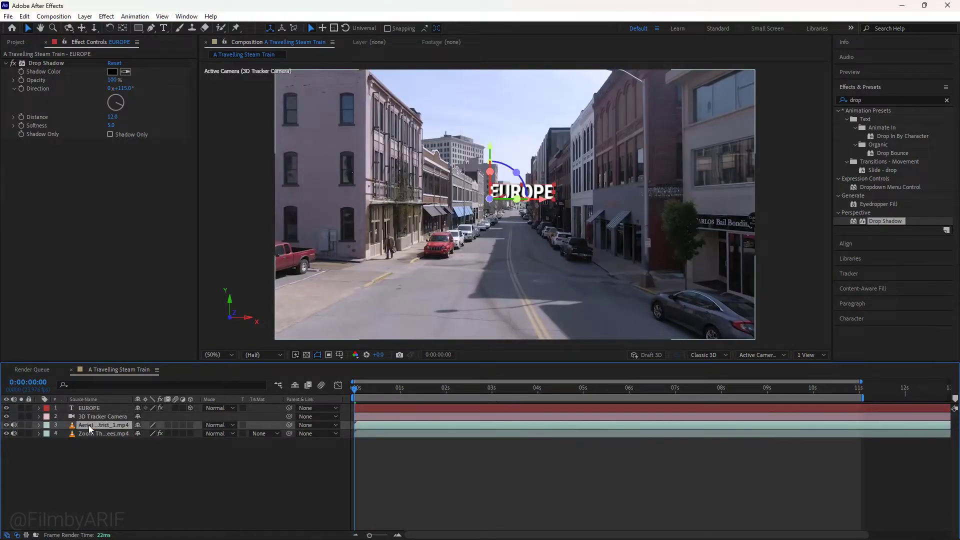
Draw a closed five-point Pen mask on the Aerial footage around the hole of the letter R
click(152, 27)
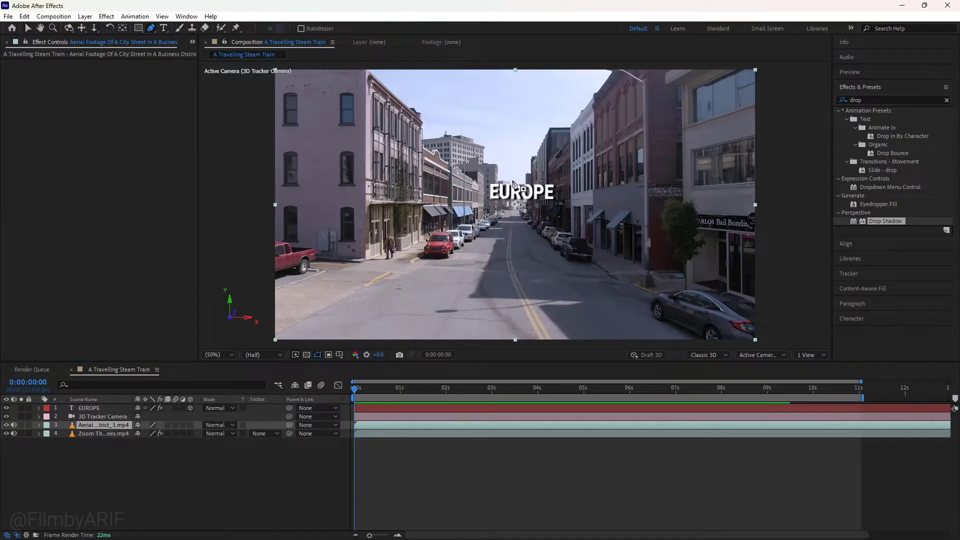
scroll(520, 194, up, 3)
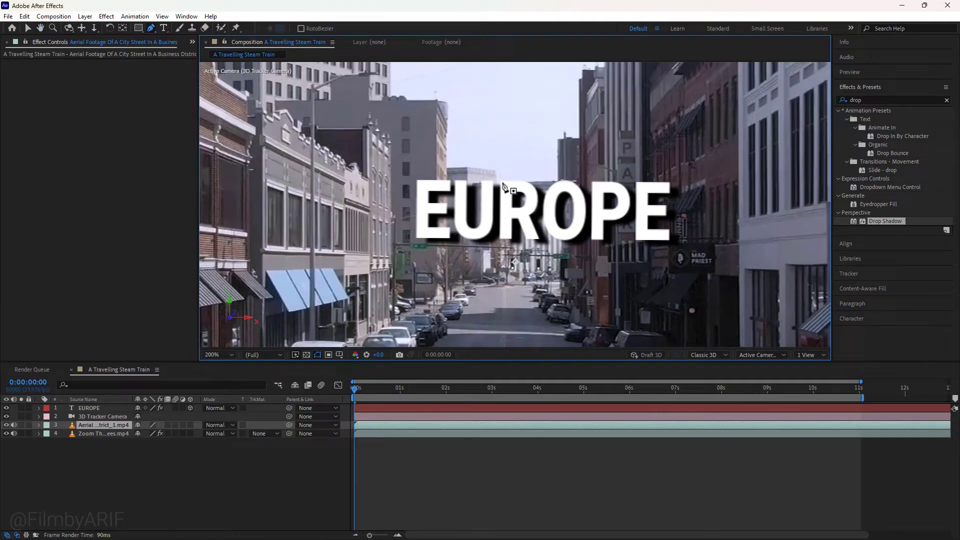
click(503, 182)
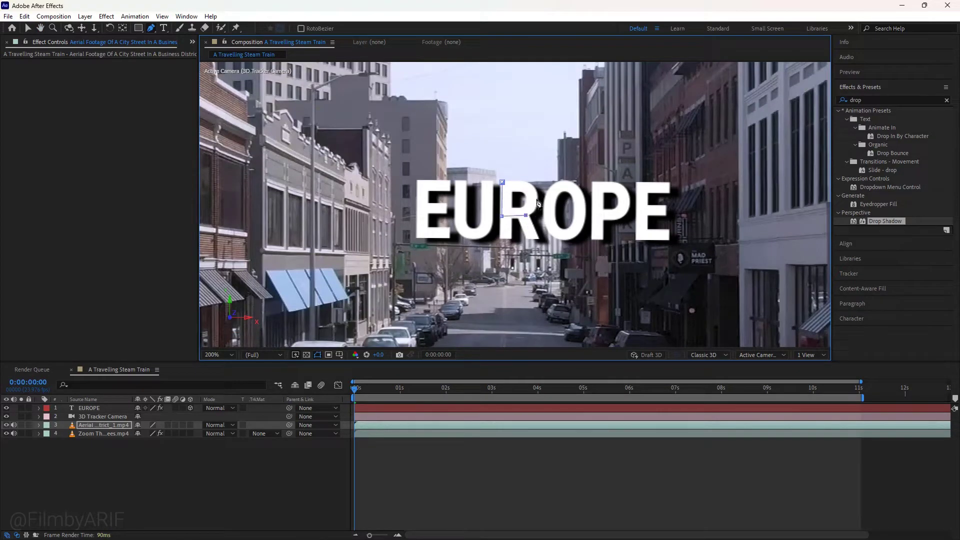
click(503, 183)
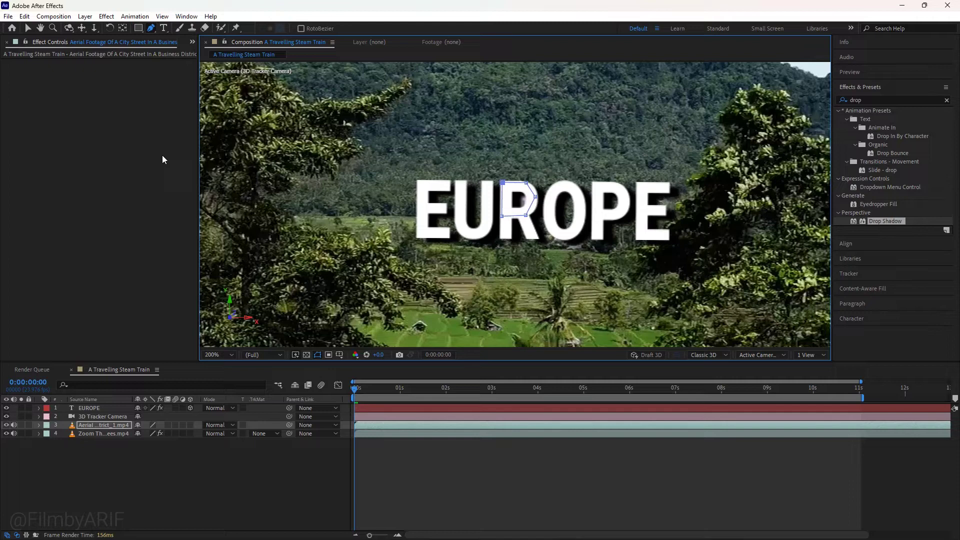
click(28, 30)
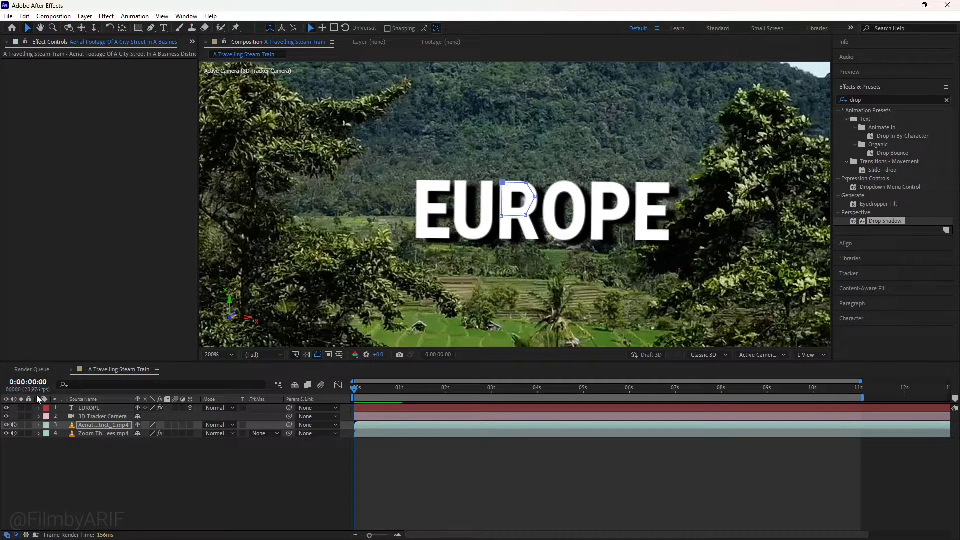
Reveal Mask 1's properties on the Aerial footage layer and start keyframing its Mask Path at the first frame
click(38, 425)
click(57, 442)
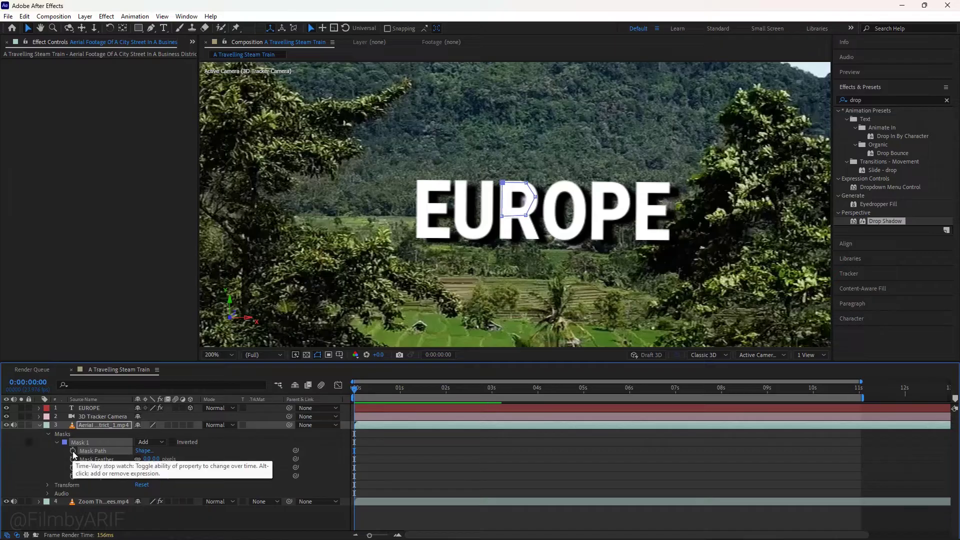
key(period)
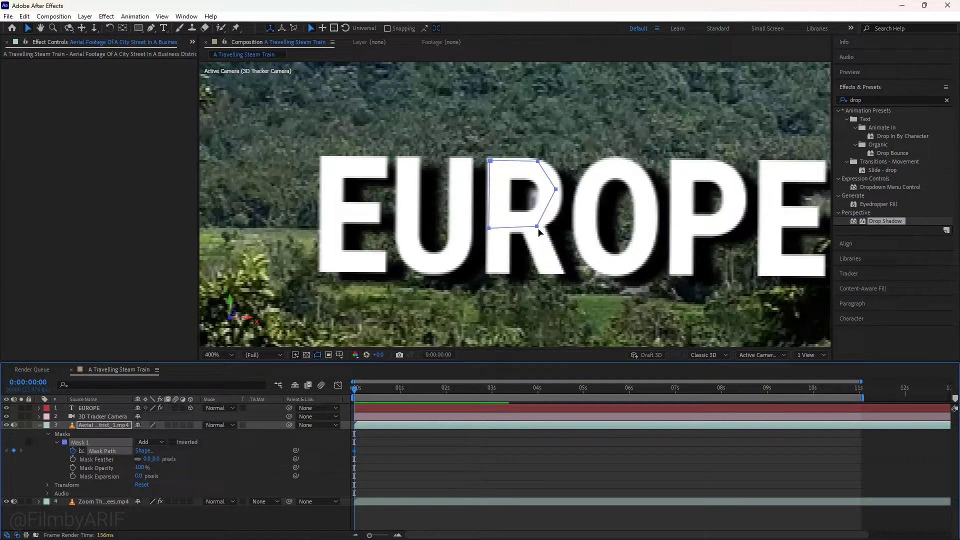
drag(537, 228, 546, 237)
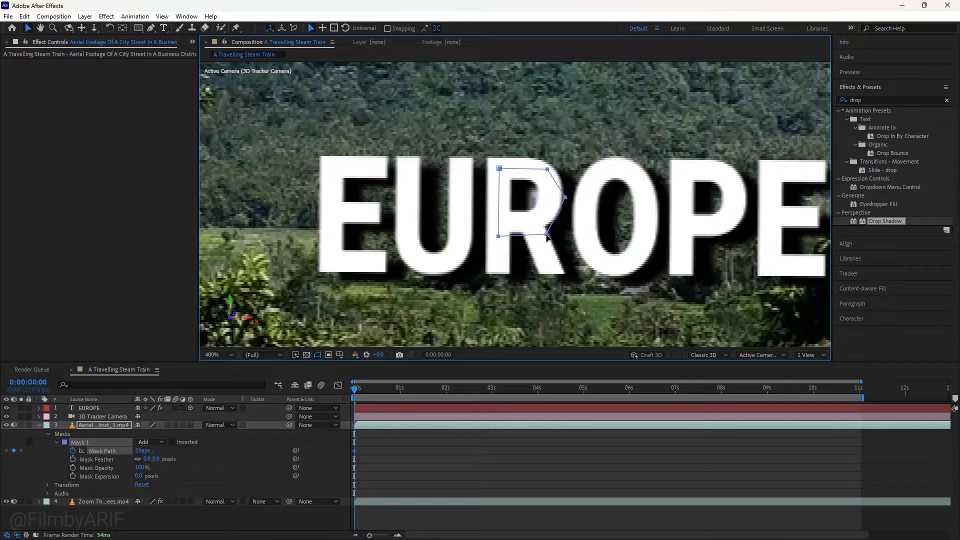
key(ctrl+z)
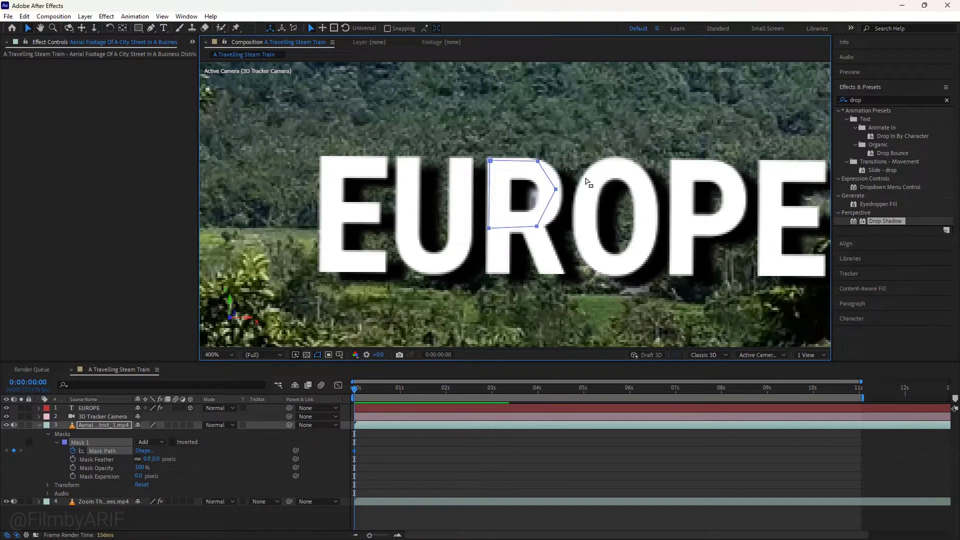
key(ctrl+t)
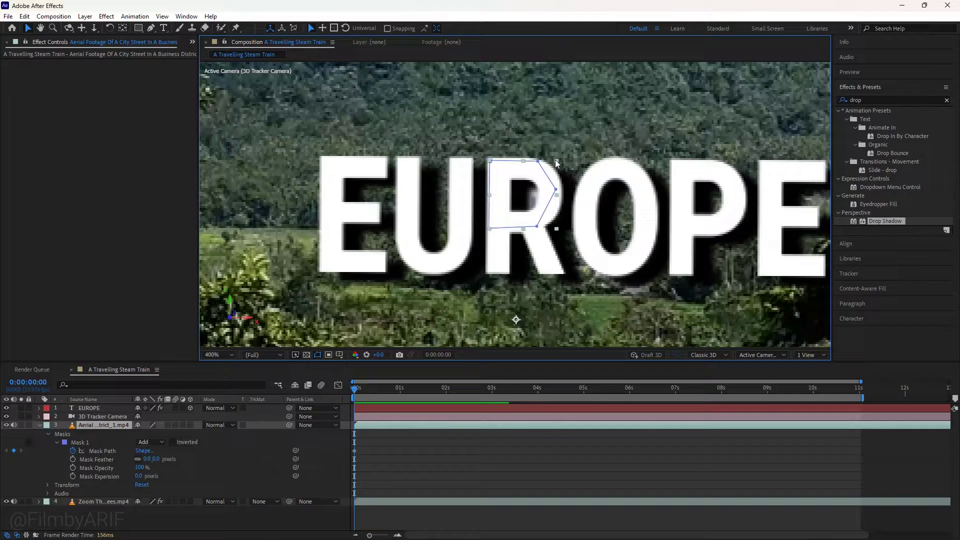
click(556, 190)
scroll(548, 198, down, 1)
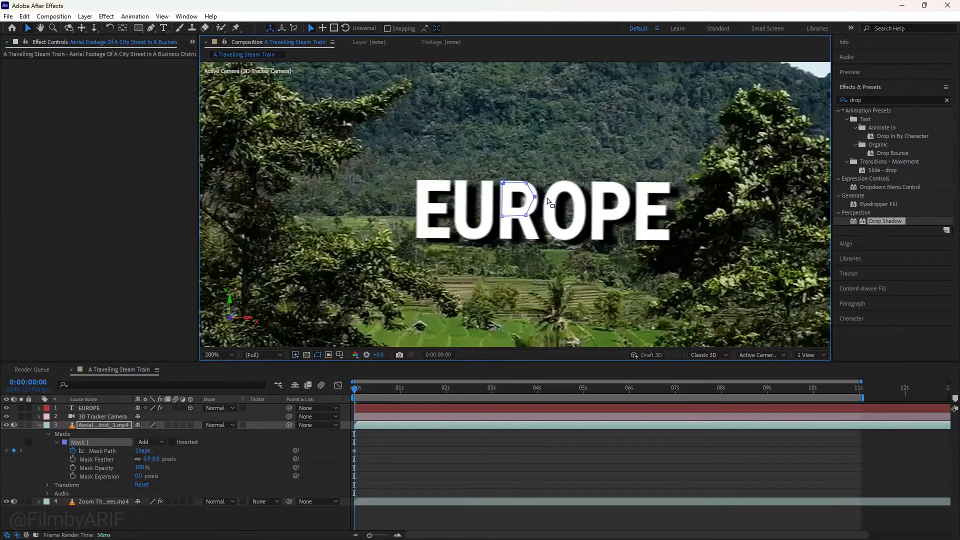
Move the mask points to follow the R's hole at 0:00:00:10 and again at 0:00:01:14
drag(365, 394, 374, 389)
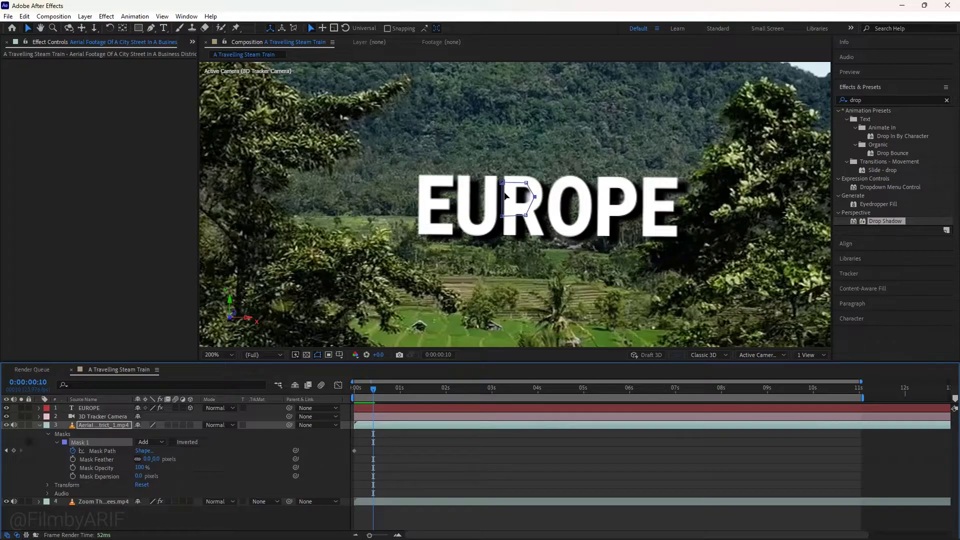
key(period)
drag(488, 160, 502, 155)
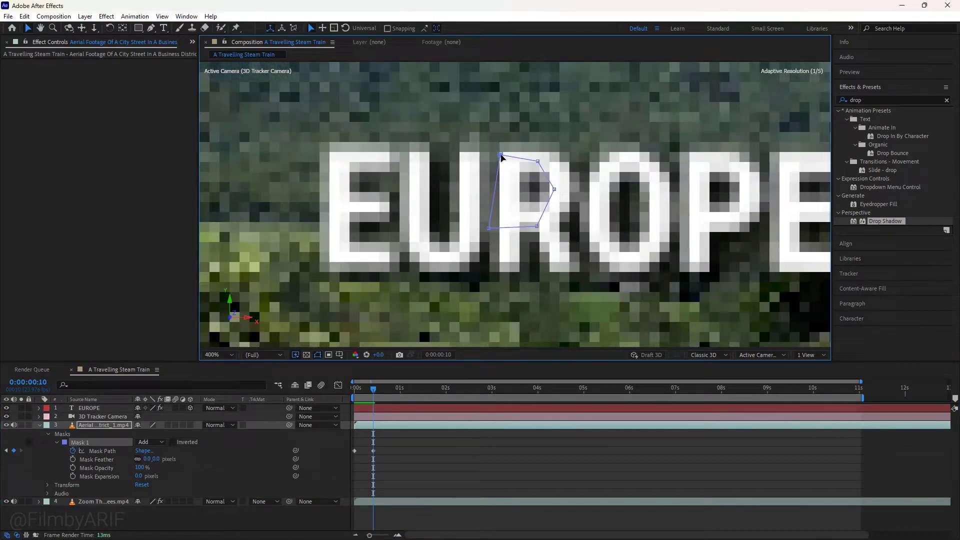
drag(488, 229, 538, 153)
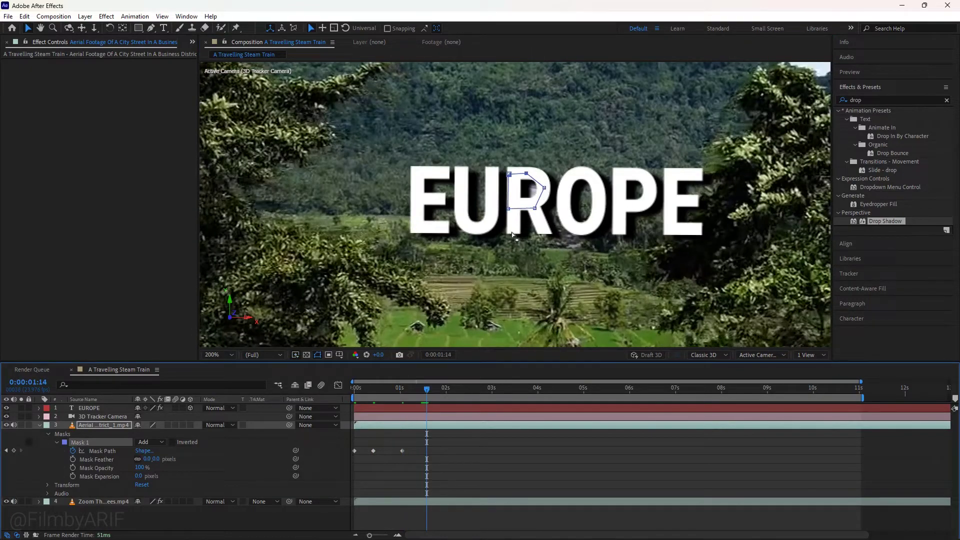
drag(508, 208, 512, 209)
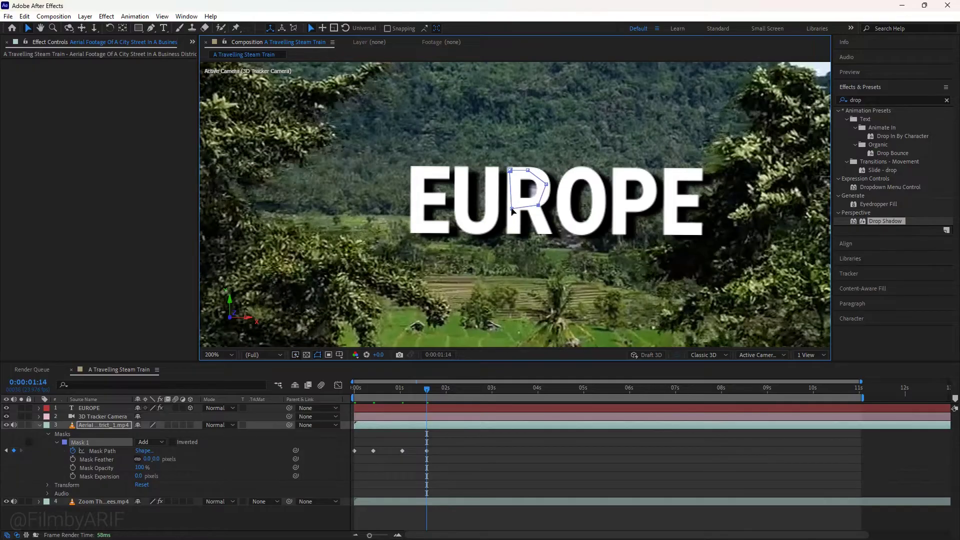
At 0:00:01:21, refit the mask points around the upper bowl of the R
drag(427, 389, 440, 391)
scroll(511, 209, up, 1)
drag(513, 208, 508, 212)
drag(565, 202, 568, 210)
drag(582, 160, 587, 164)
drag(546, 131, 566, 136)
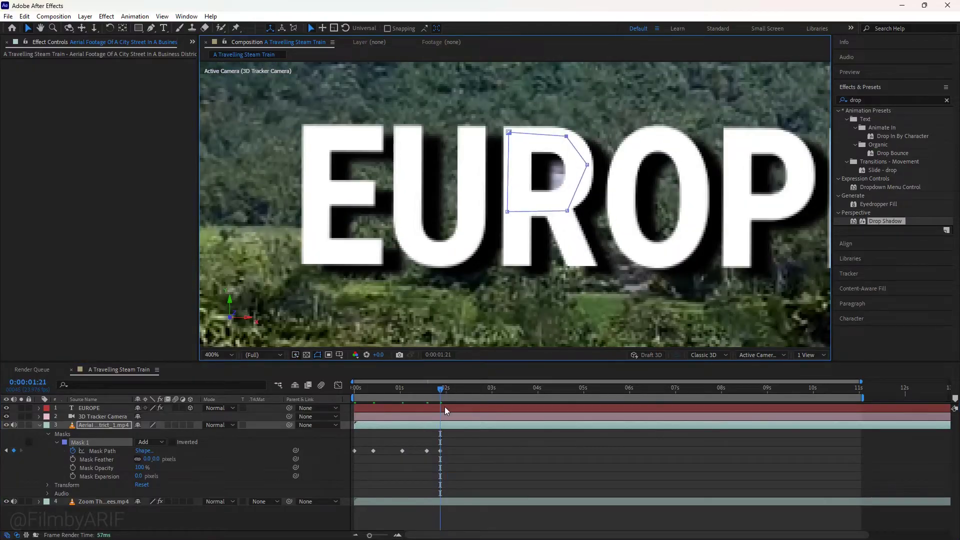
Near the 3-second mark, adjust all five mask points outward to match the growing R
drag(440, 390, 490, 390)
drag(507, 212, 501, 230)
drag(567, 211, 572, 228)
drag(587, 164, 596, 165)
drag(567, 136, 567, 130)
drag(508, 132, 501, 130)
Near the 4-second mark, widen the five-point mask to keep the R's hole enclosed
drag(490, 391, 540, 391)
drag(501, 228, 482, 250)
drag(573, 229, 581, 248)
drag(596, 164, 623, 168)
drag(568, 130, 568, 115)
drag(502, 130, 483, 115)
At 0:00:04:16, spread the mask points within the R's white strokes around its hole
drag(540, 390, 569, 390)
drag(482, 249, 465, 268)
drag(582, 248, 605, 266)
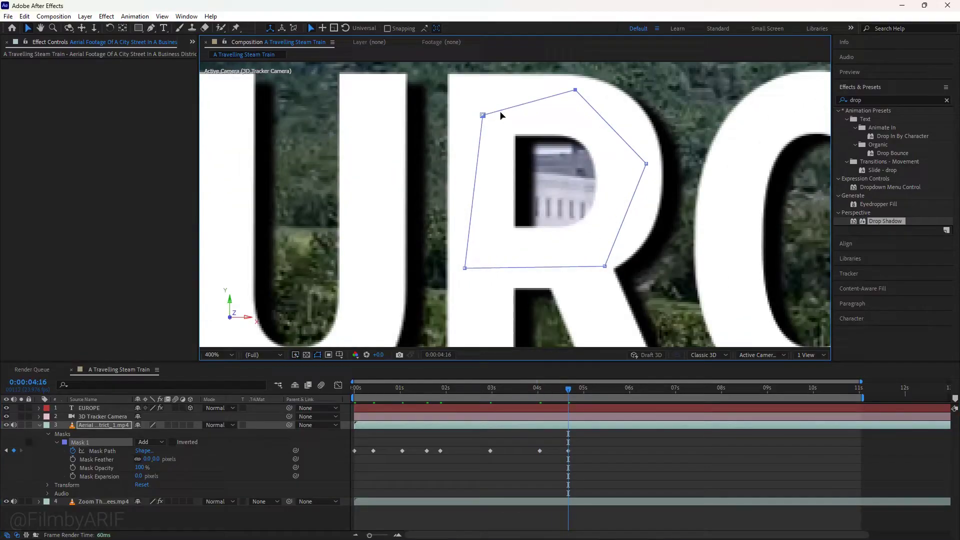
drag(483, 115, 465, 90)
At 0:00:05:04, enlarge the mask so its points follow the R's outer bowl
drag(568, 390, 592, 390)
drag(464, 268, 427, 332)
drag(605, 266, 639, 320)
drag(647, 165, 700, 165)
drag(575, 90, 613, 110)
drag(465, 146, 427, 107)
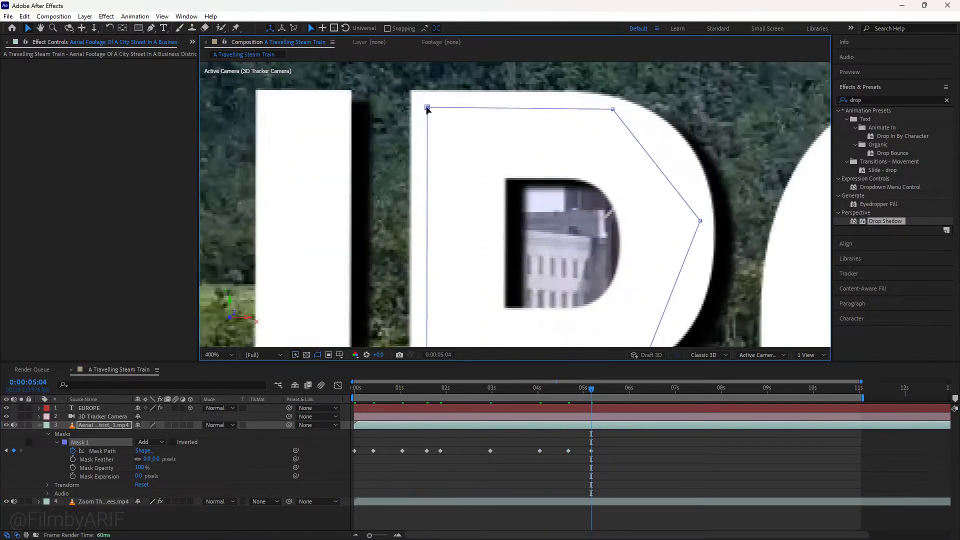
Refit the mask around the R's hole at two frames between 0:00:05:04 and the 6-second mark, viewing the composition at 50%
click(218, 355)
click(218, 366)
drag(591, 390, 611, 390)
drag(536, 184, 543, 186)
drag(611, 390, 622, 390)
drag(494, 214, 481, 223)
drag(495, 164, 545, 160)
Just after the 6-second mark, push the five mask points outward around the R's enlarging hole
drag(622, 390, 632, 390)
drag(484, 153, 452, 125)
drag(482, 223, 455, 256)
drag(545, 161, 554, 131)
drag(554, 187, 584, 197)
drag(544, 219, 548, 254)
At 0:00:06:03, expand the mask outline further into the R's white strokes
drag(633, 389, 635, 390)
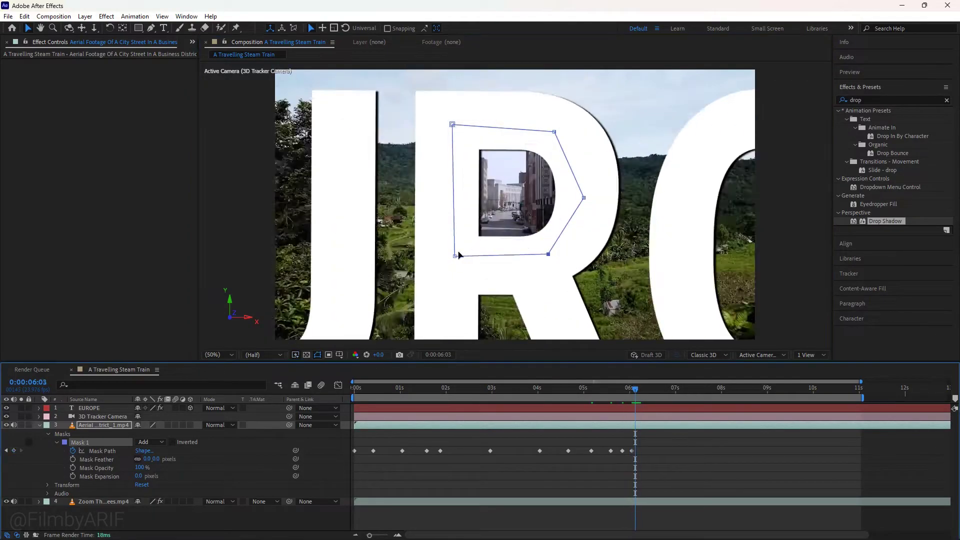
drag(454, 256, 422, 287)
drag(452, 125, 422, 101)
drag(555, 132, 566, 107)
drag(584, 198, 605, 201)
drag(548, 254, 556, 275)
At 0:00:06:05, stretch the mask to nearly the full frame height around the R's hole
drag(635, 390, 639, 390)
drag(422, 287, 364, 338)
drag(422, 101, 364, 75)
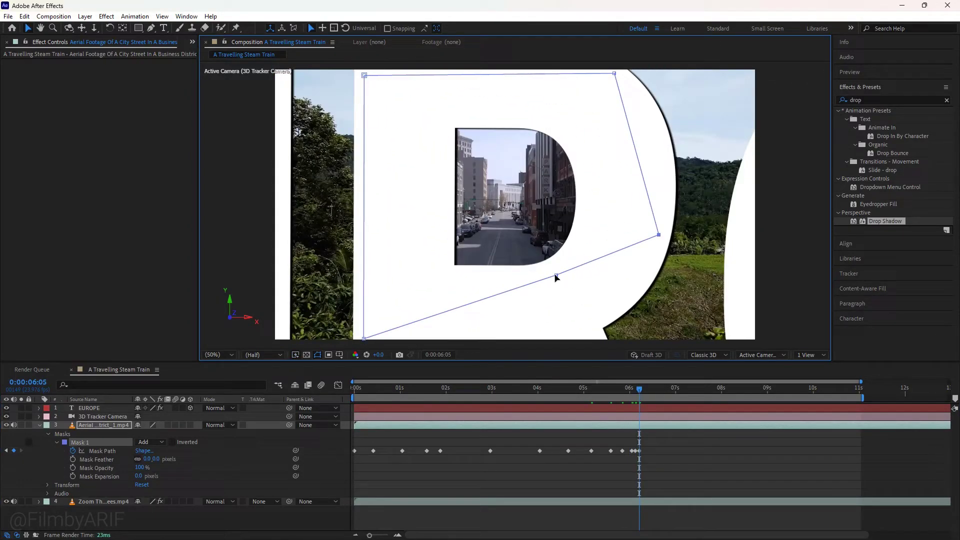
drag(557, 275, 579, 332)
Extend the mask beyond the frame edges over the final frames up to 0:00:06:07 so it encloses the R's whole hole
drag(639, 389, 641, 389)
scroll(516, 204, down, 2)
drag(440, 140, 416, 115)
drag(440, 272, 416, 284)
drag(547, 268, 576, 292)
drag(587, 220, 611, 201)
drag(566, 139, 582, 107)
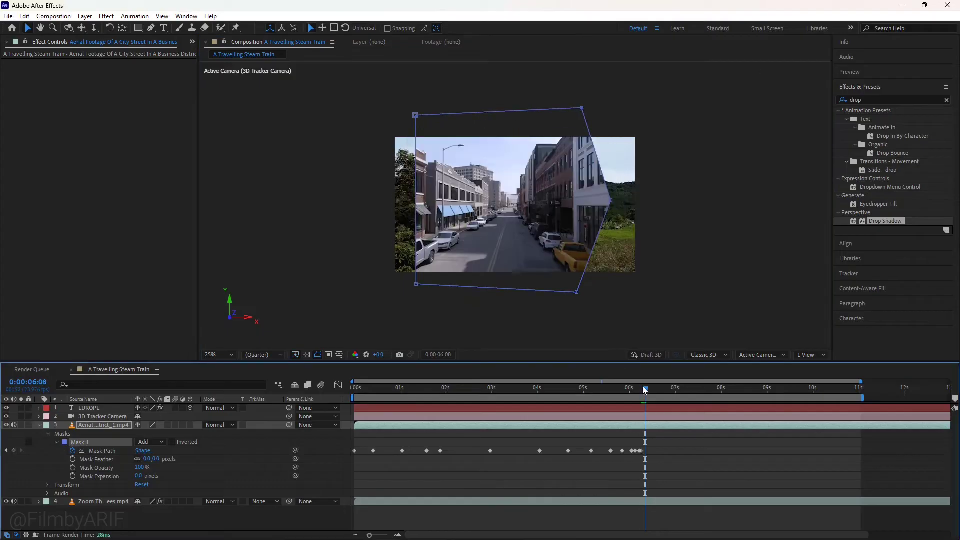
key(Page_Up)
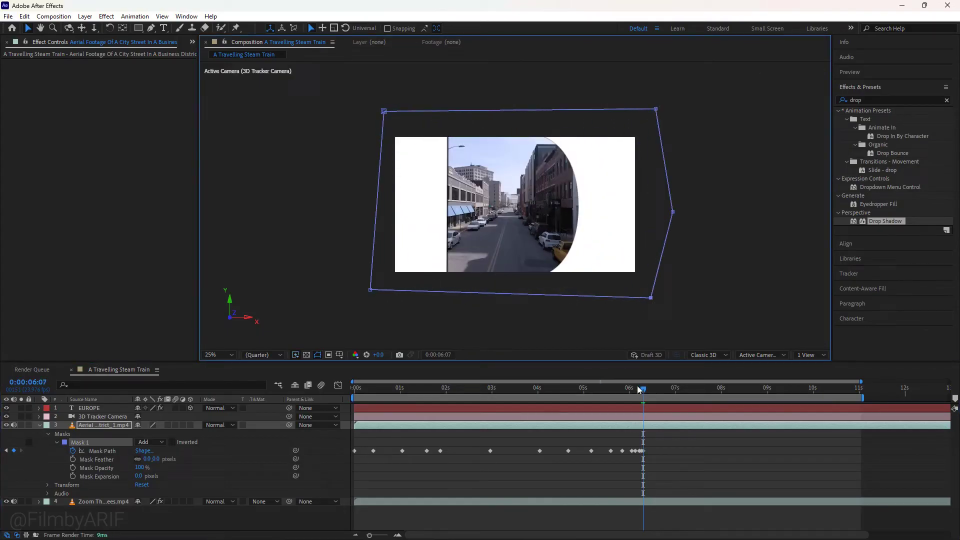
Scrub past the end of the mask animation and play the composition from the start to check the zoom through the R
click(644, 390)
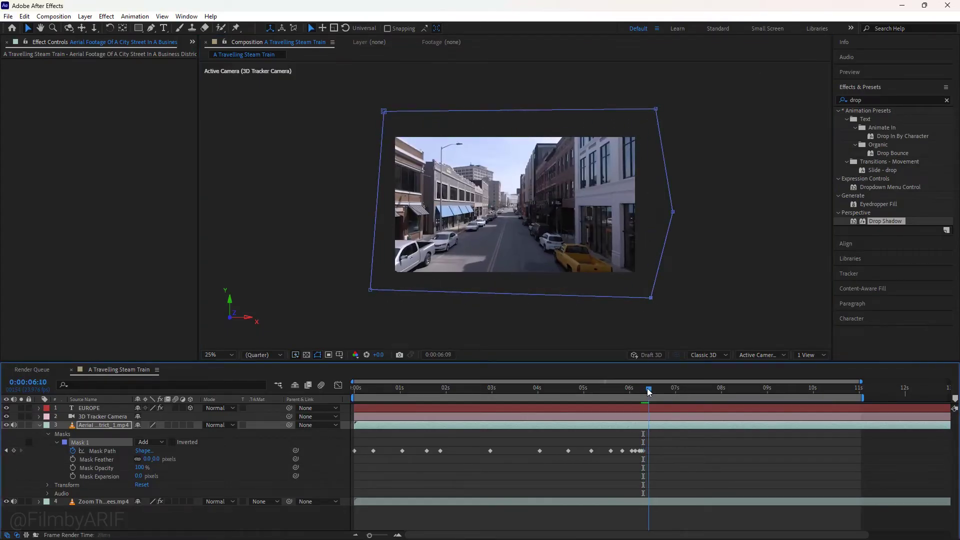
drag(649, 391, 523, 394)
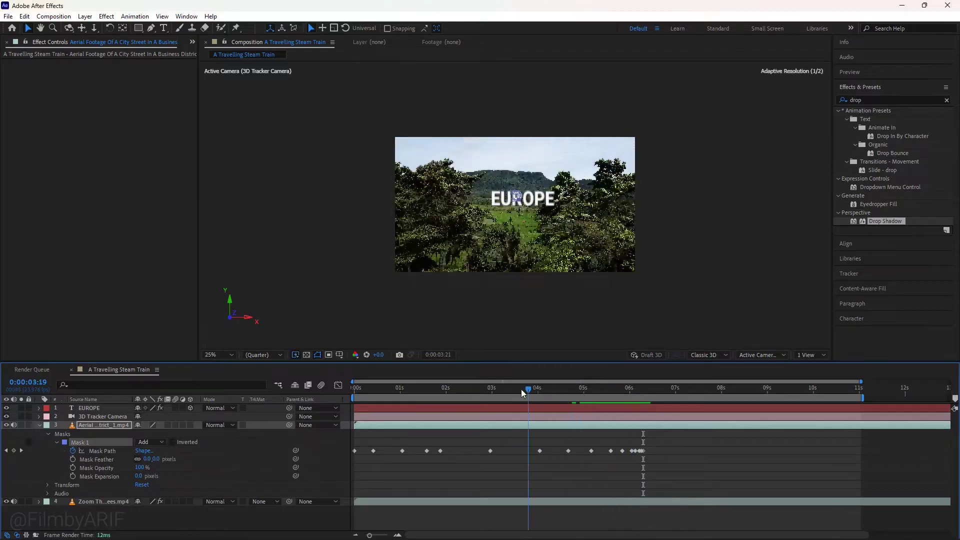
drag(371, 394, 354, 392)
key(space)
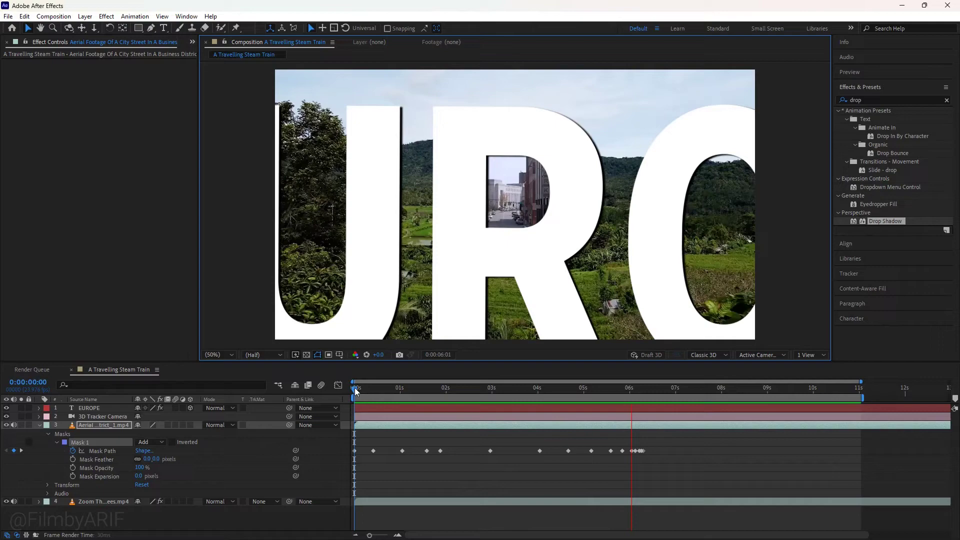
key(space)
Fade in the street footage's mask by keyframing Mask Opacity at 0% at 0:00:05:05 and 100% at 0:00:05:15, and scrub through the result
drag(760, 391, 613, 395)
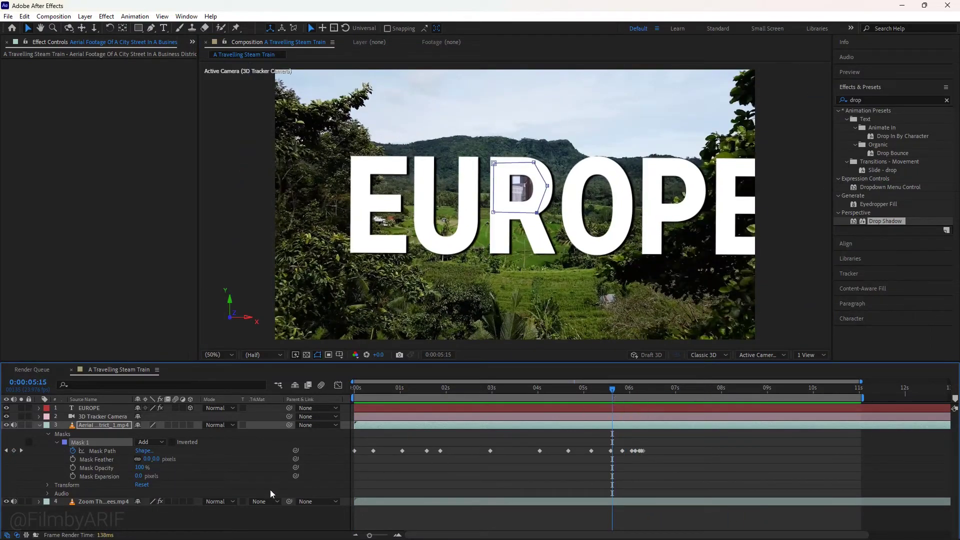
click(73, 469)
drag(614, 391, 594, 389)
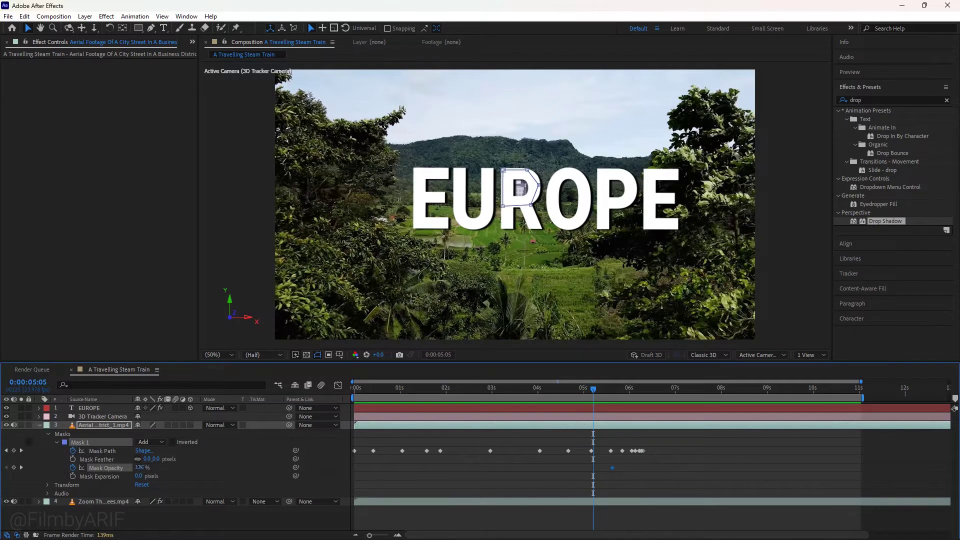
drag(140, 467, 88, 467)
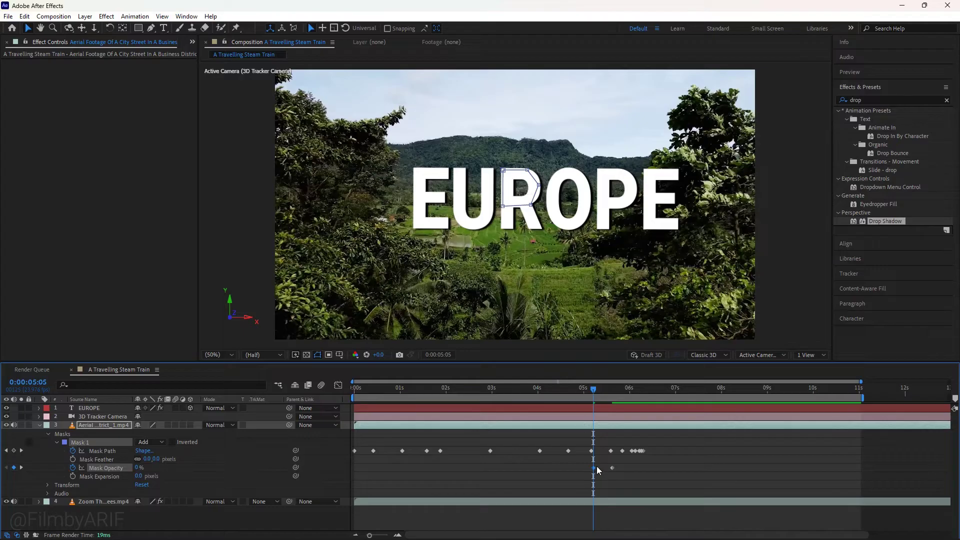
drag(595, 387, 650, 400)
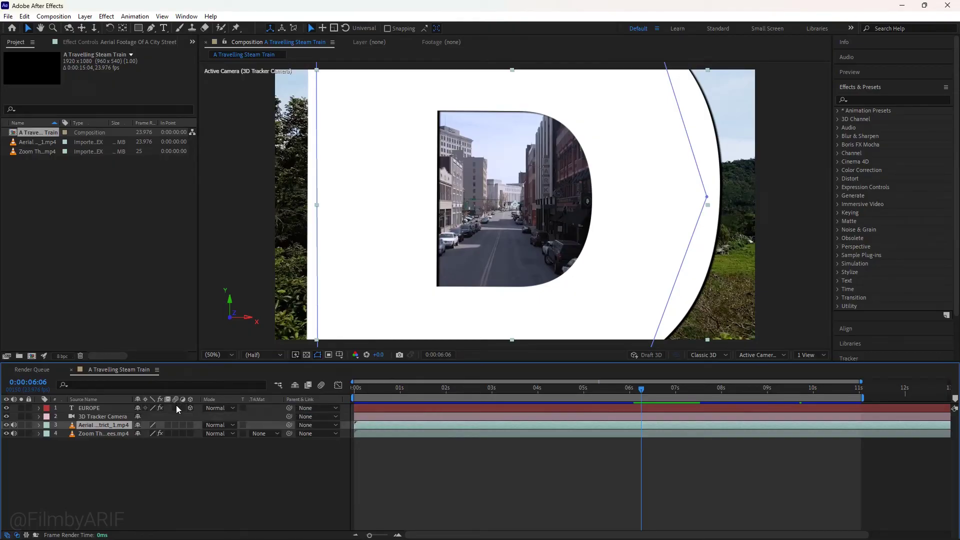
Turn on motion blur for the EUROPE text layer, comparing it on and off, and preview the composition from the start
click(175, 408)
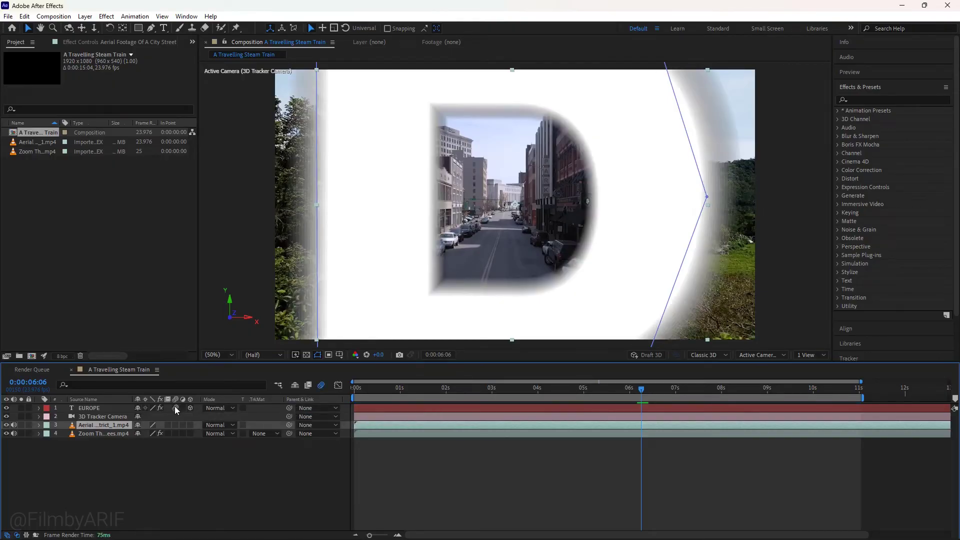
click(175, 407)
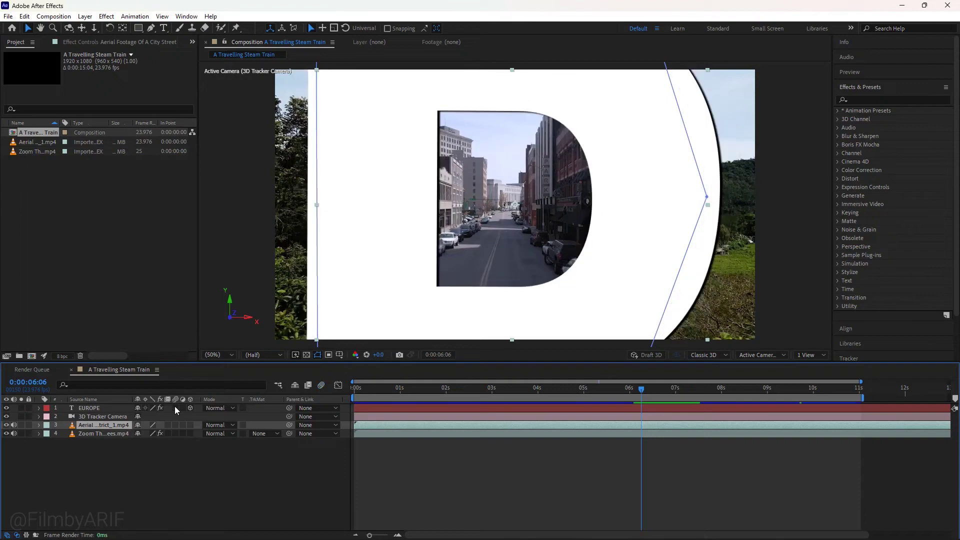
click(175, 408)
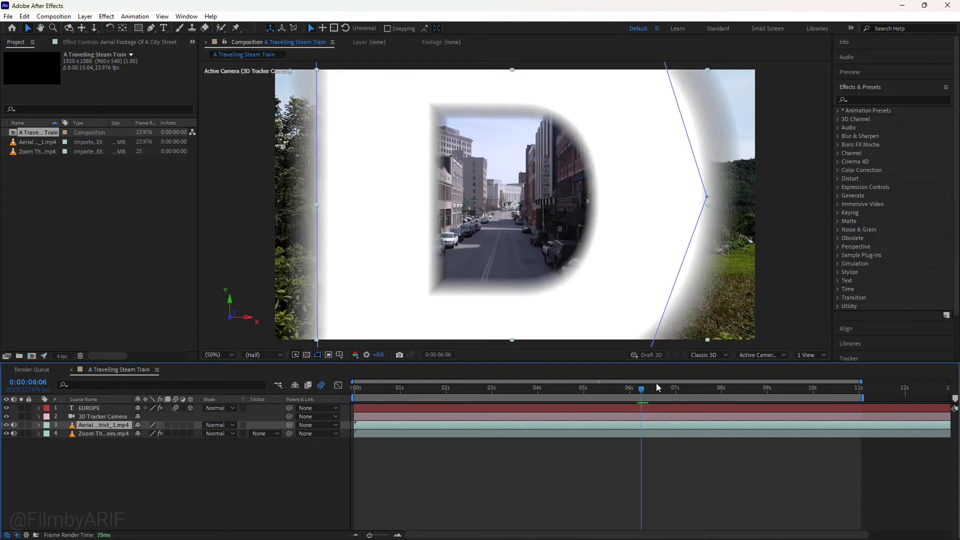
drag(642, 386, 356, 390)
key(space)
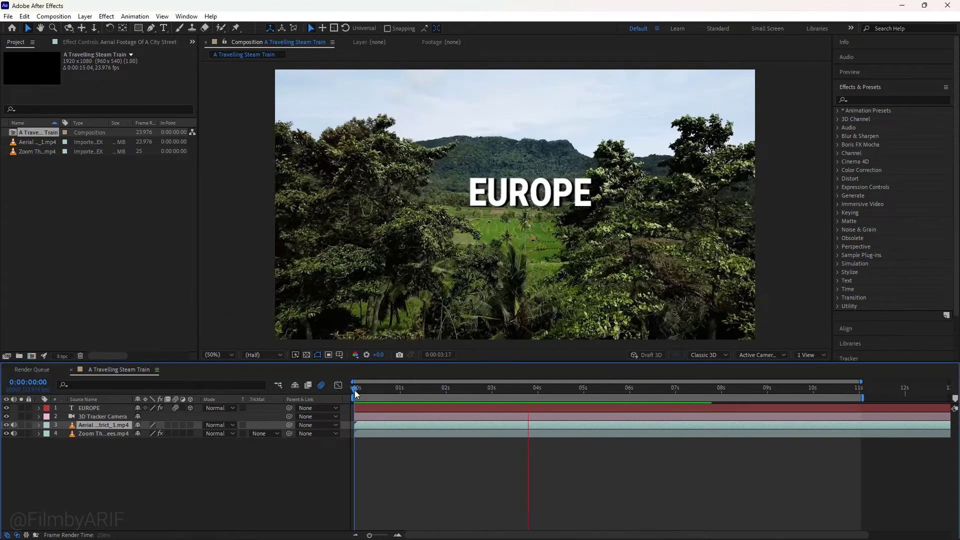